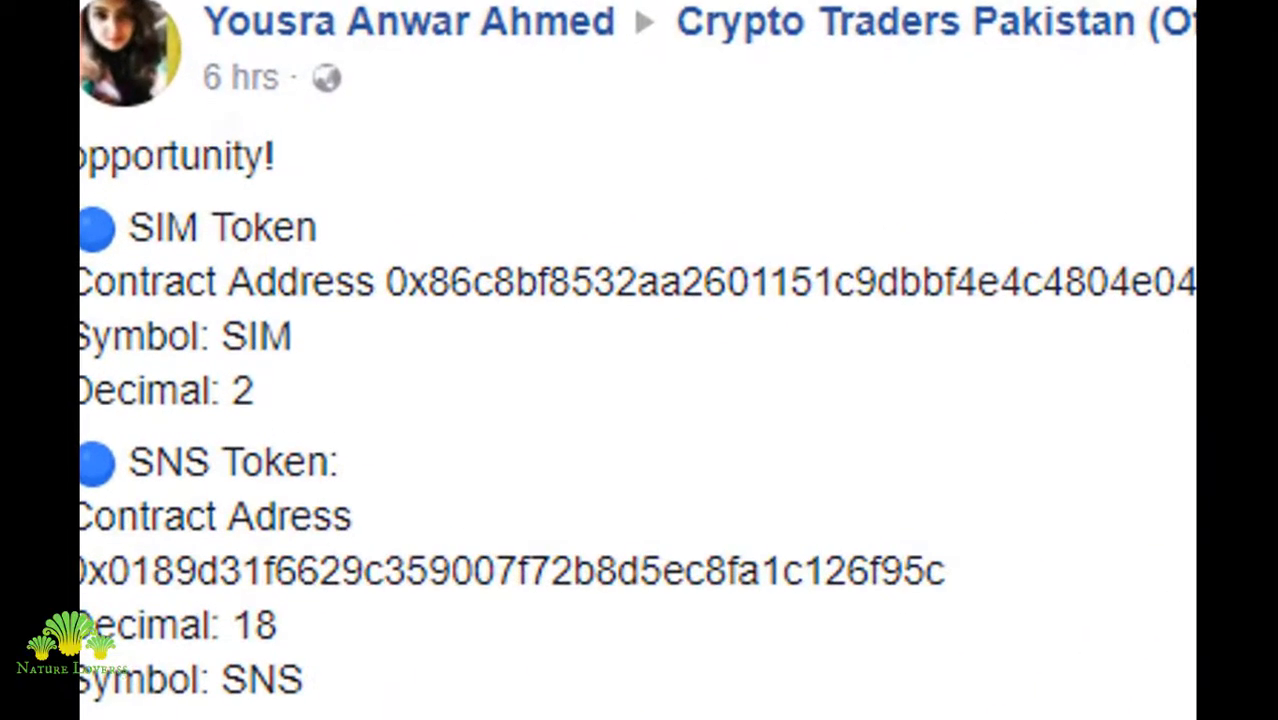
scroll(419, 86, "down", 1)
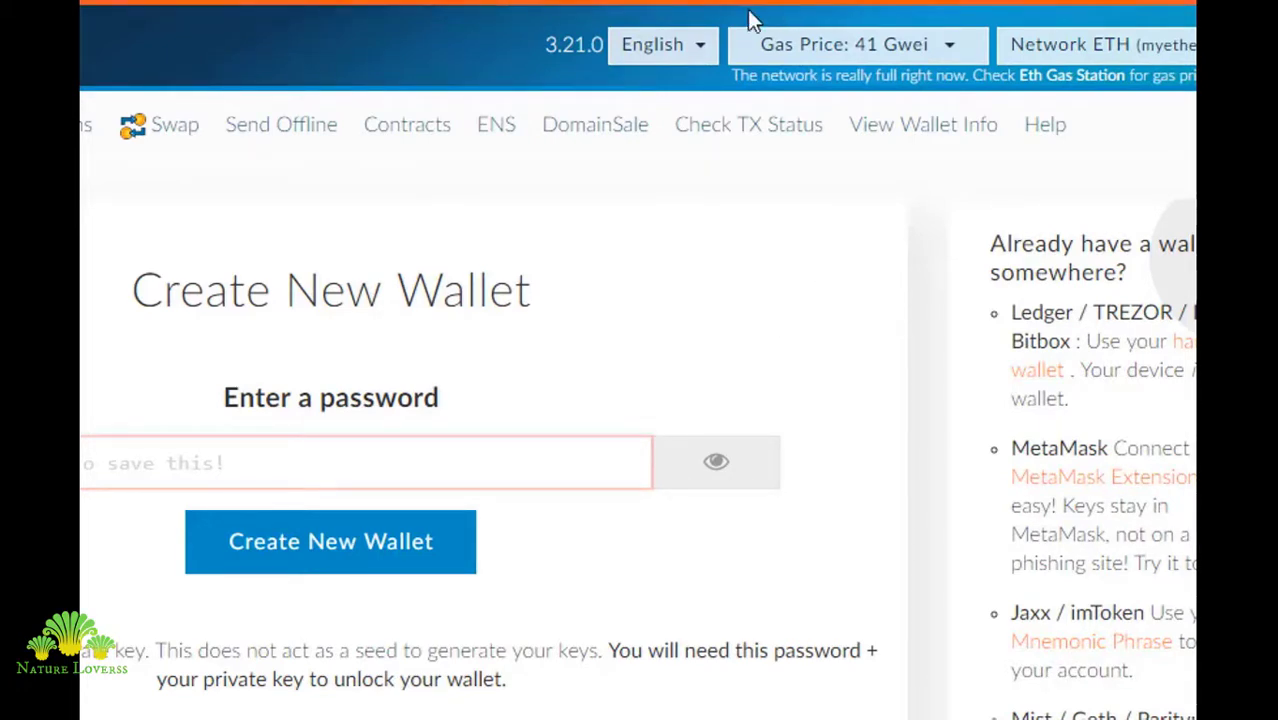
scroll(540, 350, "down", 1)
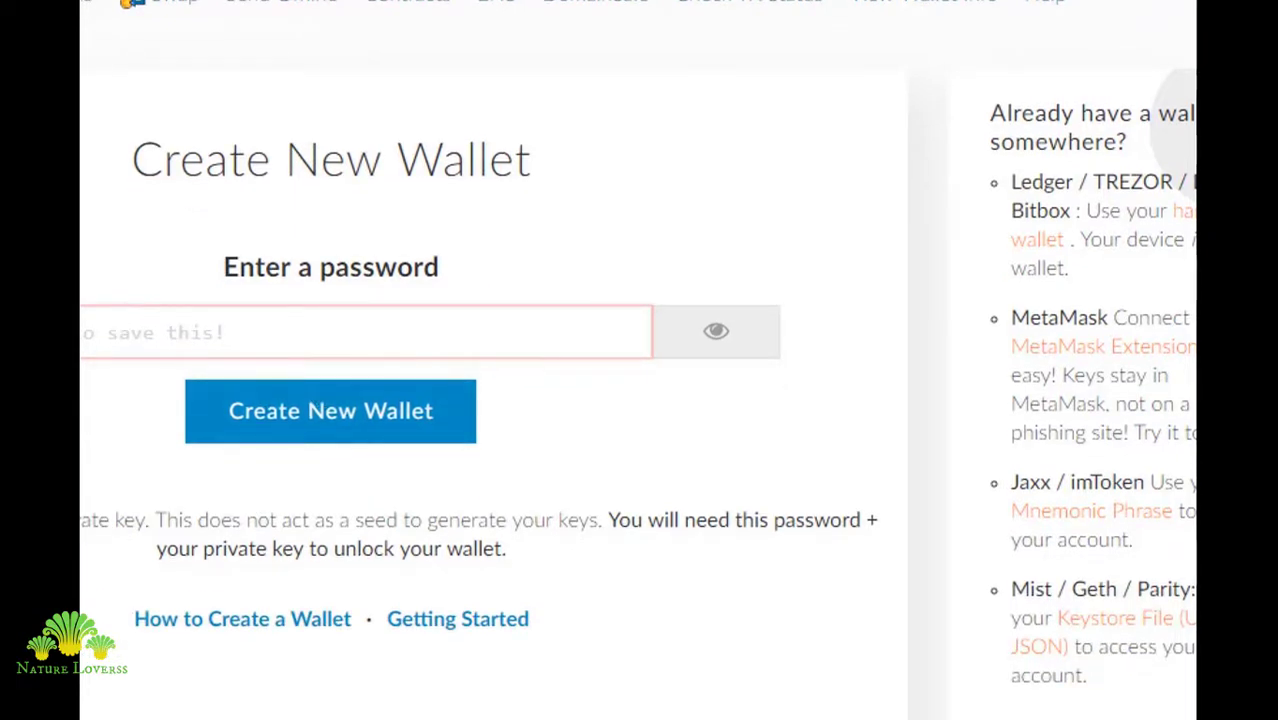
right_click(82, 322)
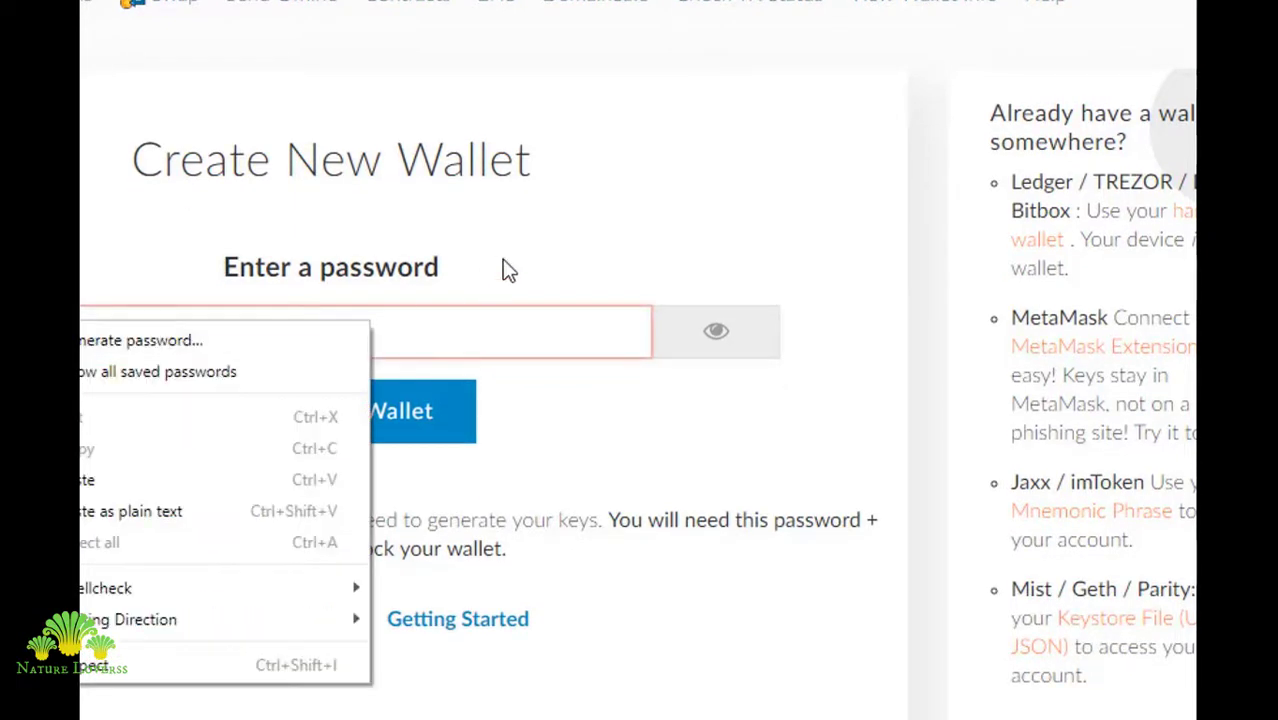
left_click(679, 222)
scroll(600, 250, "up", 1)
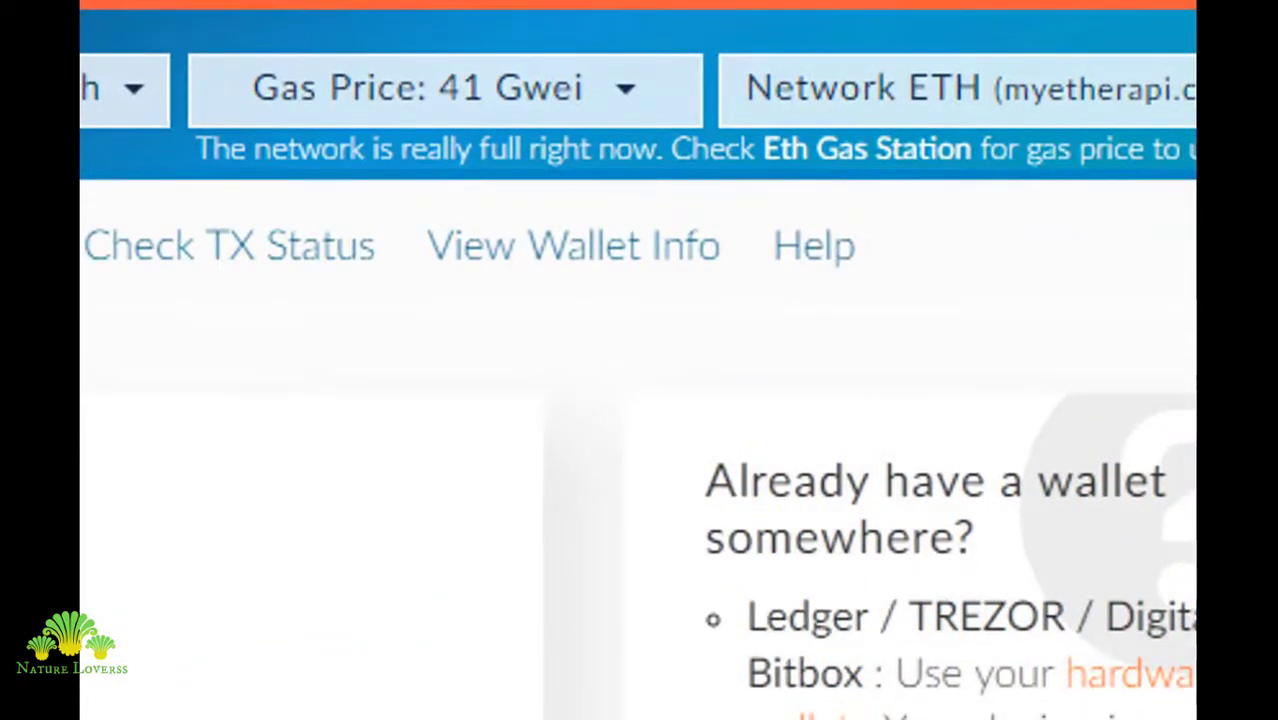
Open the wallet info view, load the balance for the copied wallet address and examine its token balances
left_click(552, 262)
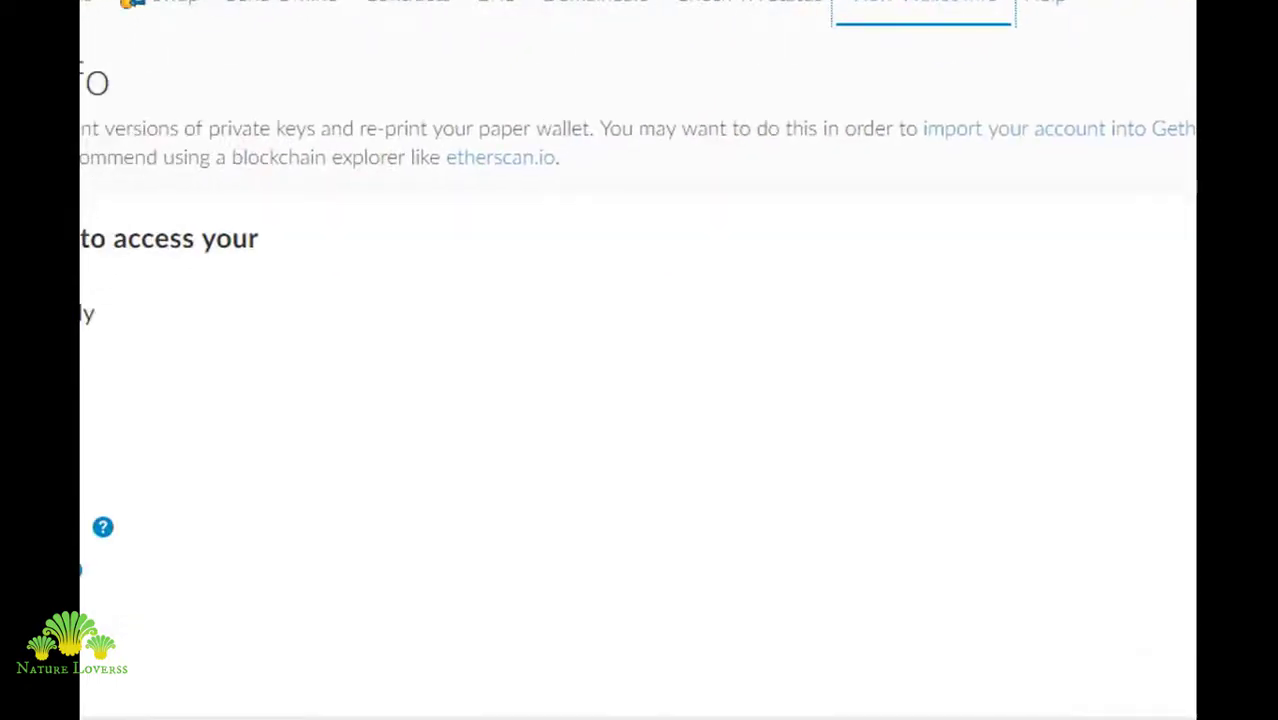
right_click(543, 437)
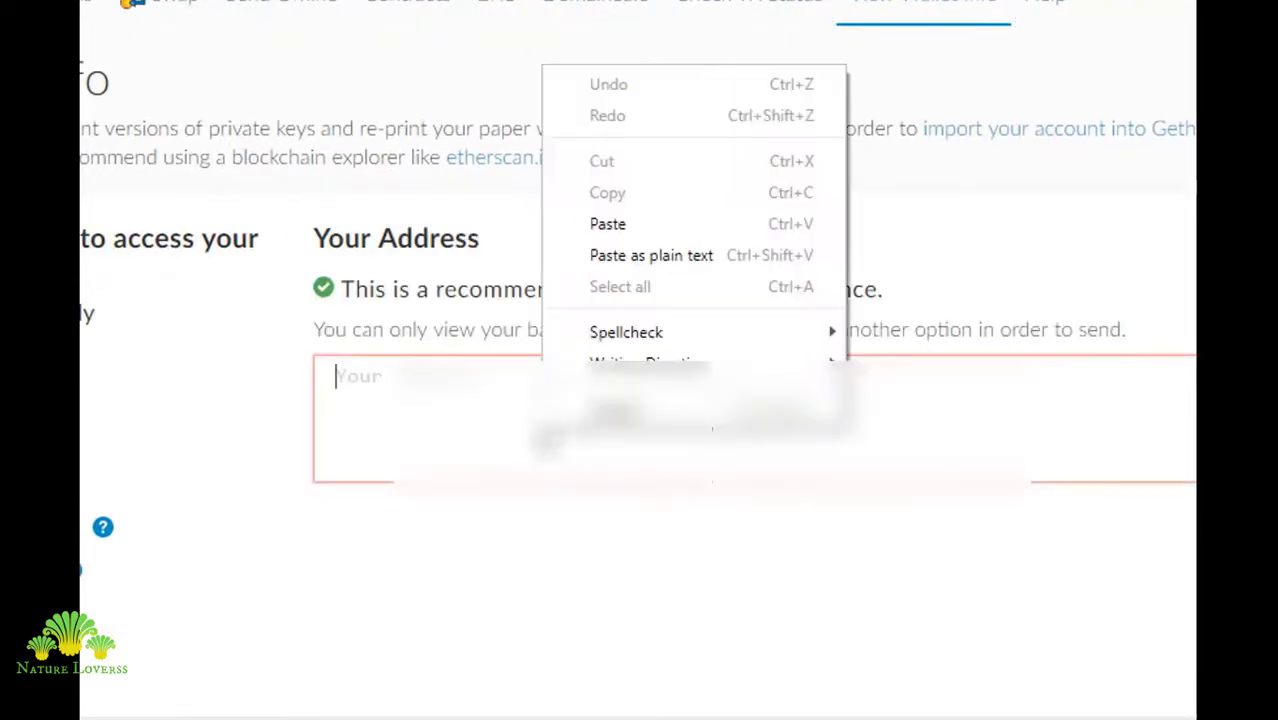
left_click(632, 228)
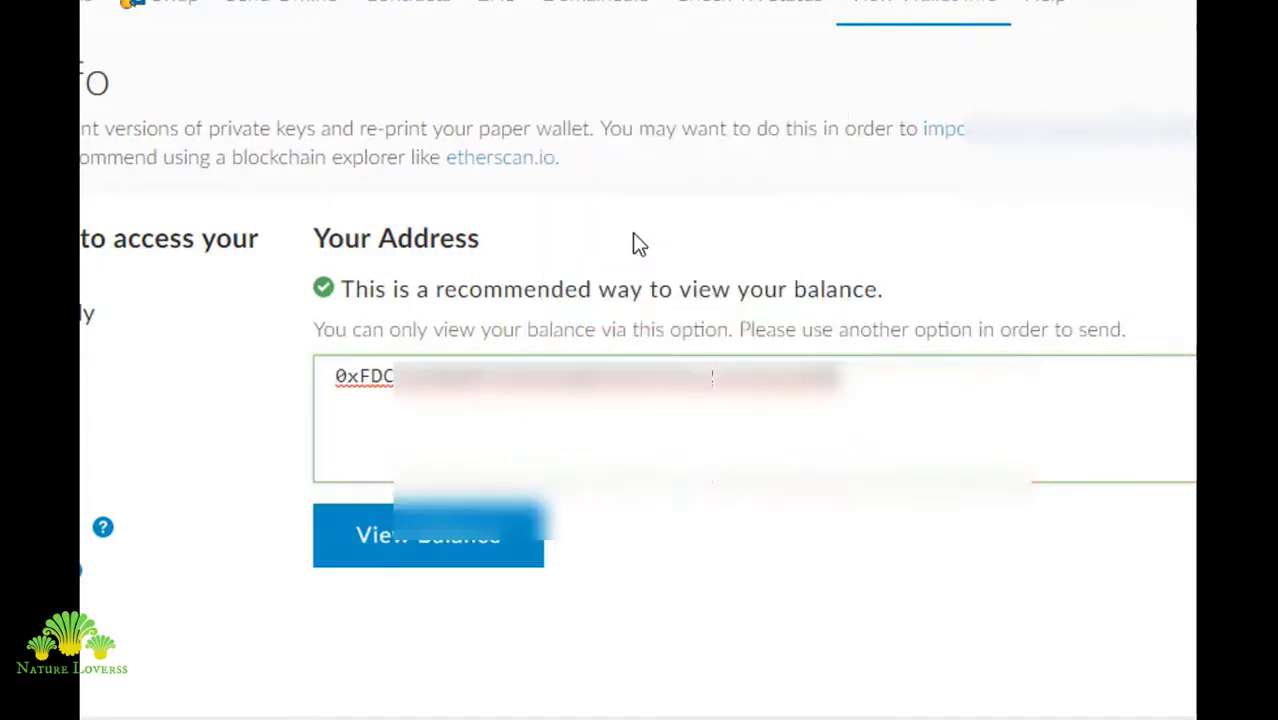
left_click(373, 547)
scroll(341, 508, "down", 4)
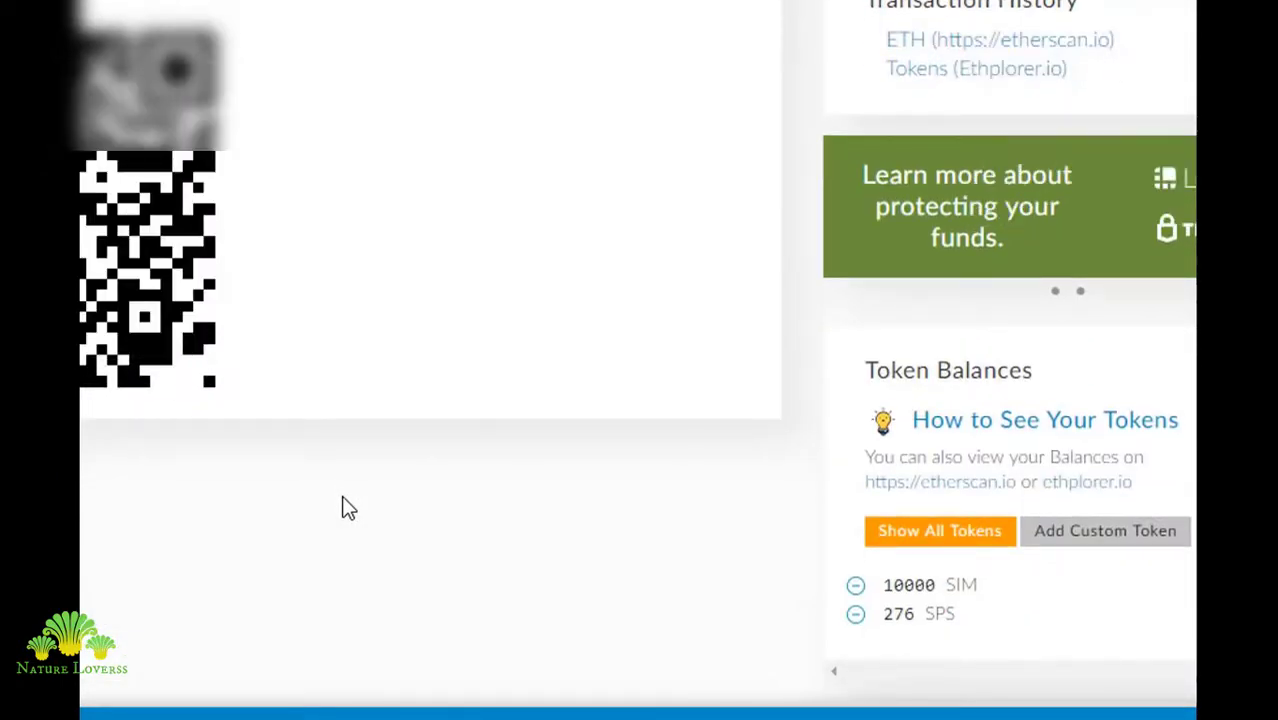
scroll(342, 506, "down", 1)
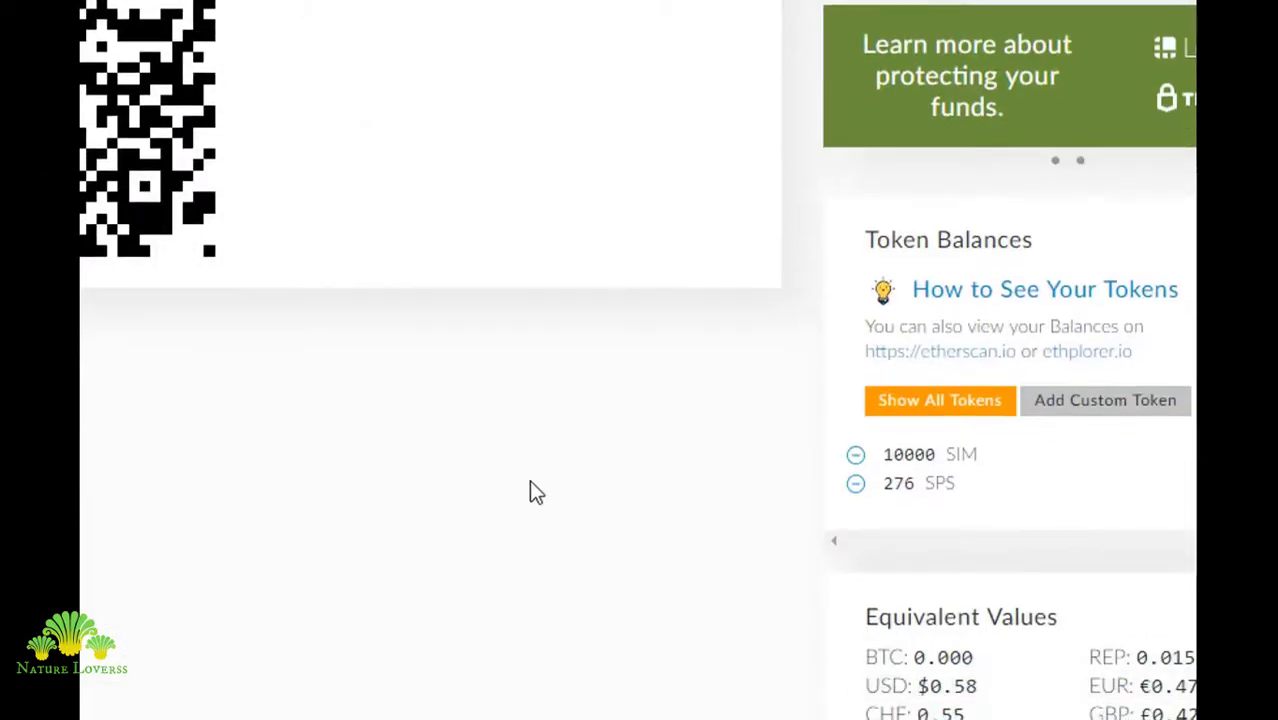
scroll(532, 495, "down", 2)
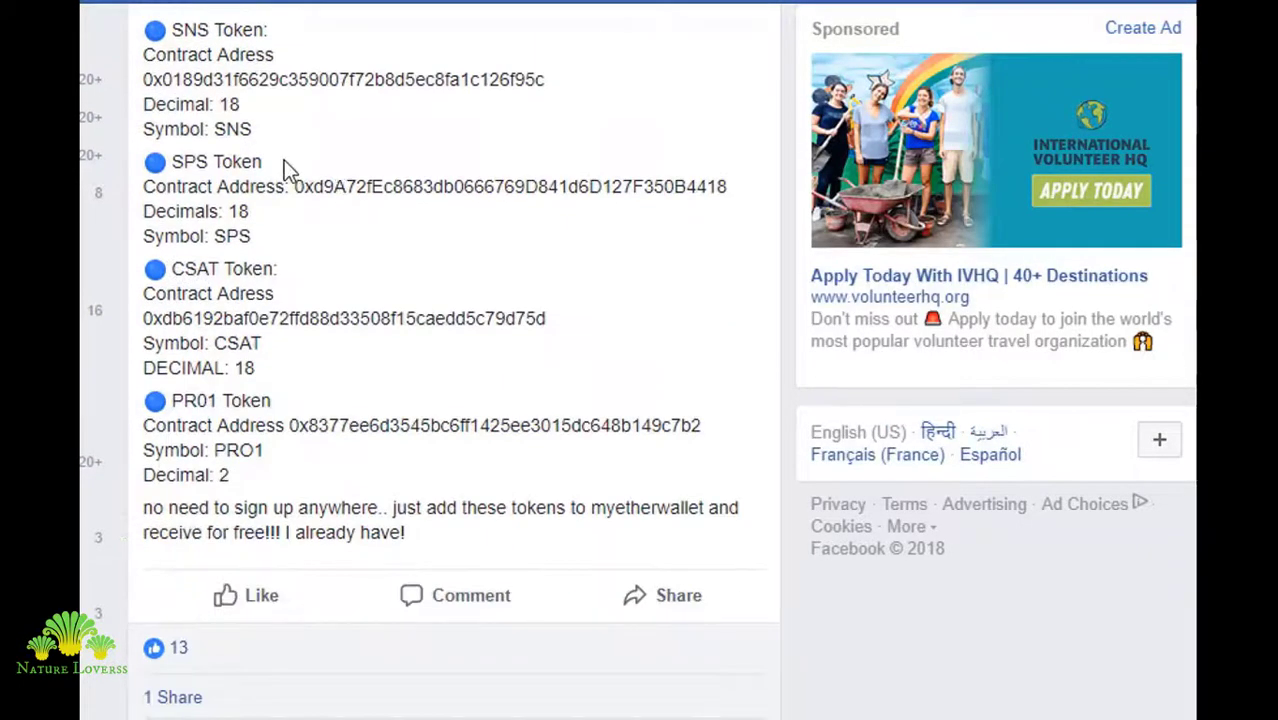
Switch to the Facebook post listing the tokens and copy the SPS token's contract address
scroll(284, 160, "down", 1)
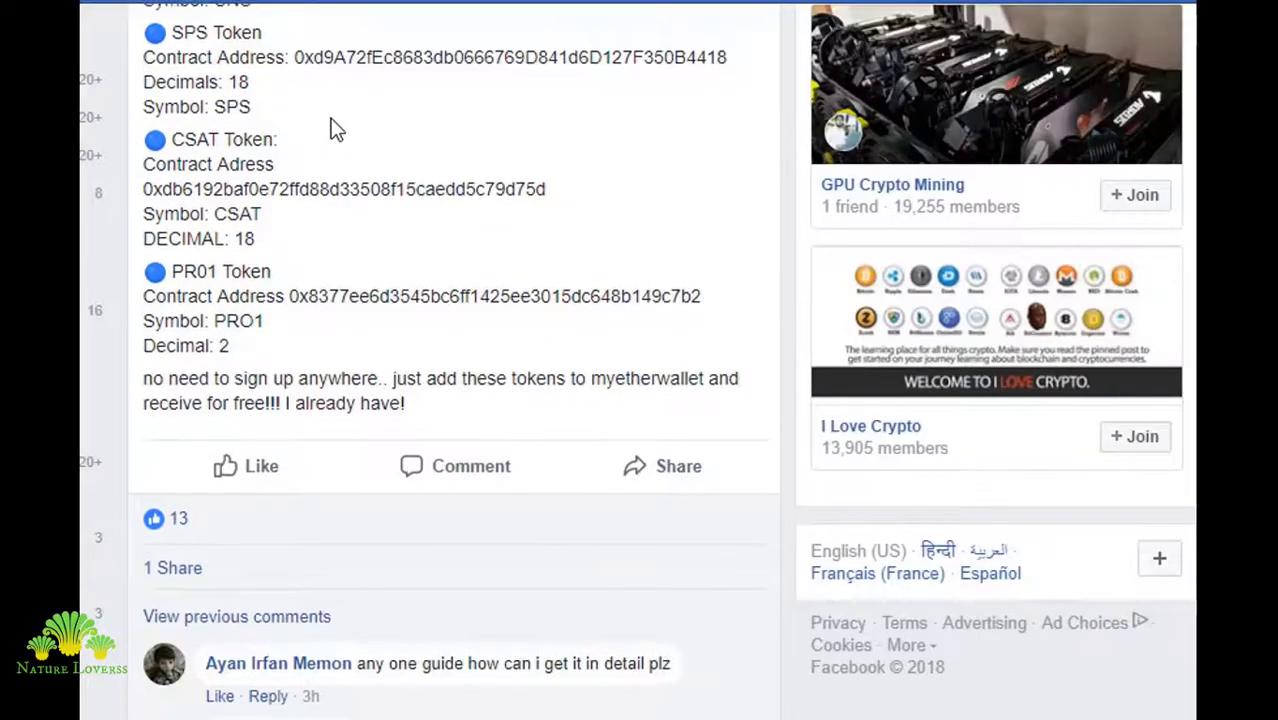
scroll(334, 128, "up", 1)
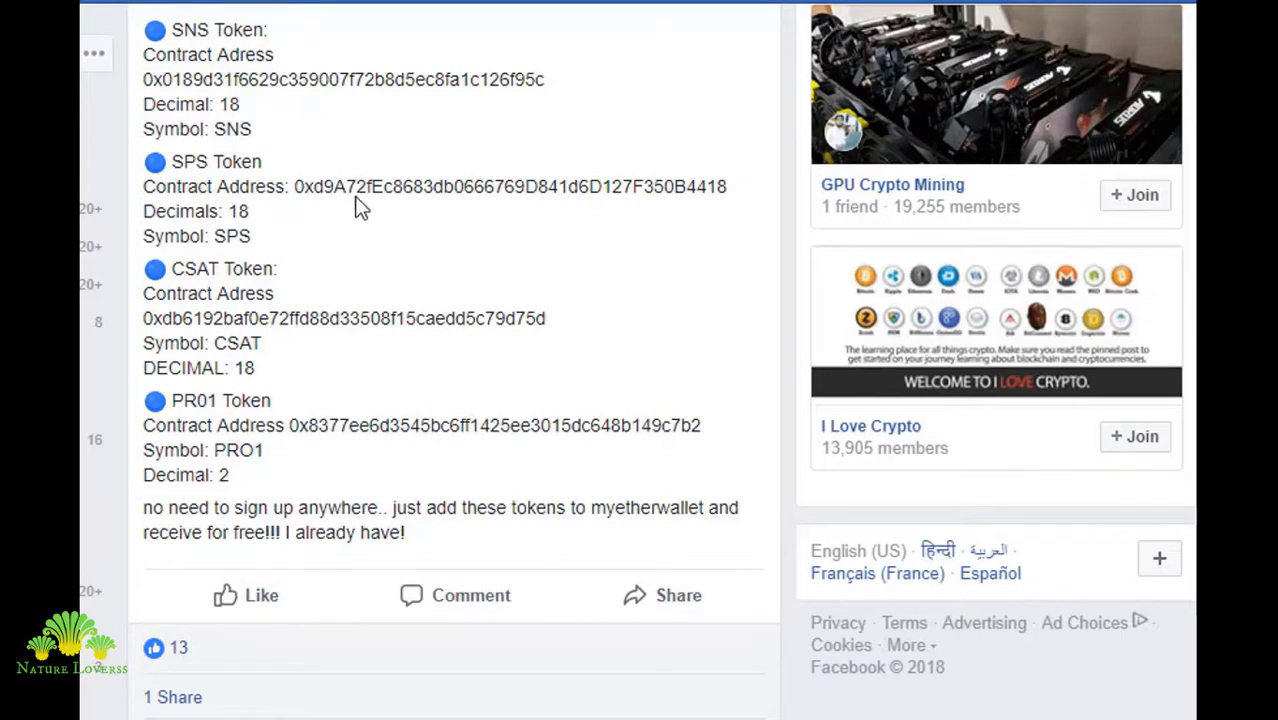
scroll(360, 176, "up", 1)
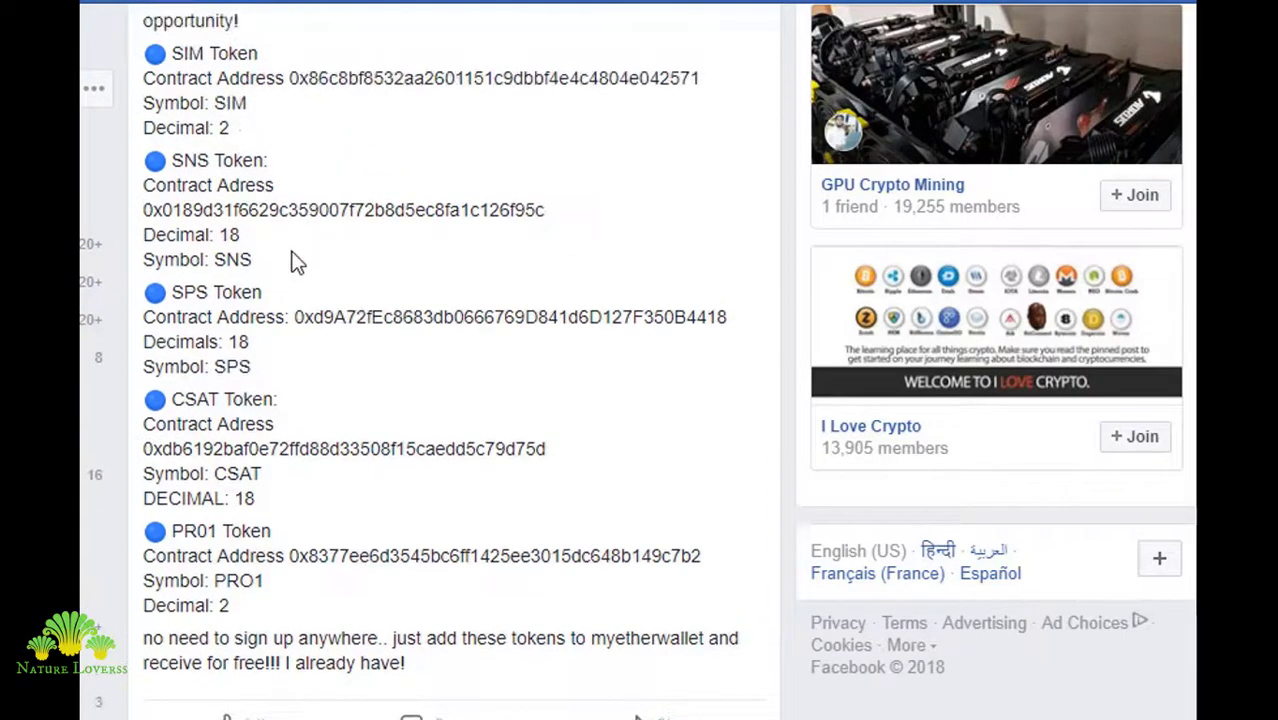
scroll(300, 245, "down", 1)
left_click_drag(294, 186, 731, 187)
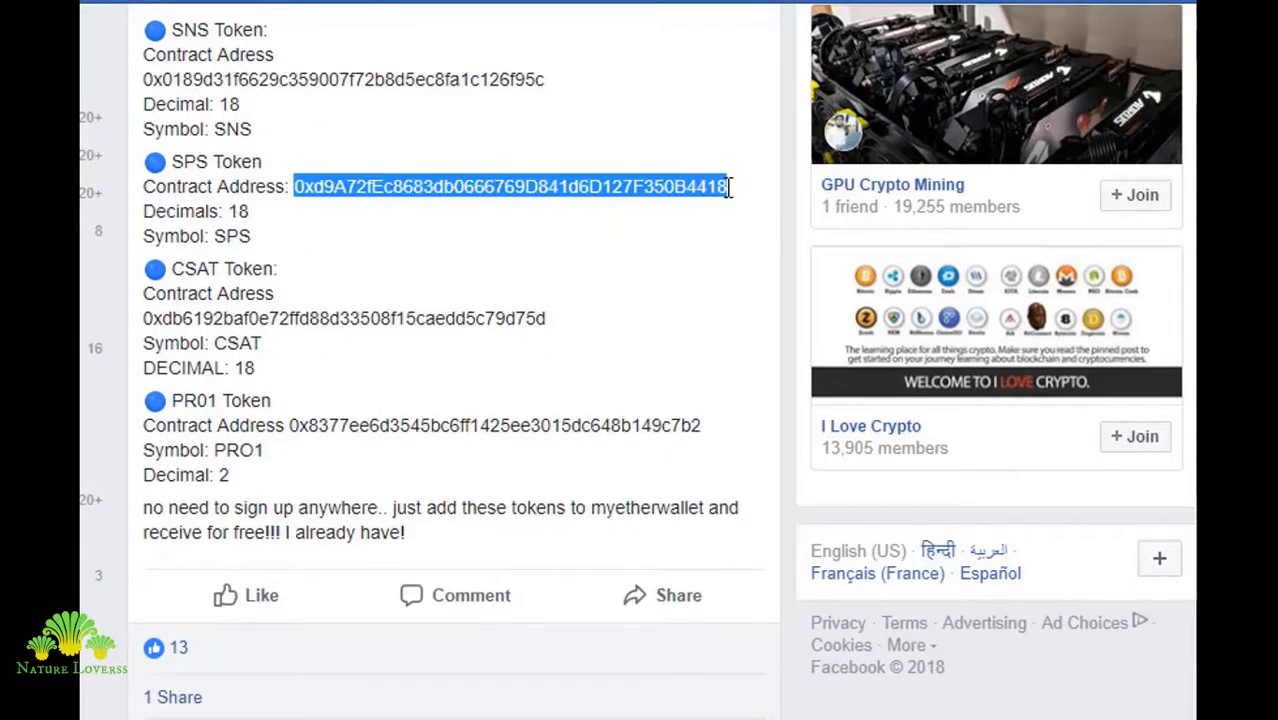
right_click(432, 186)
left_click(486, 203)
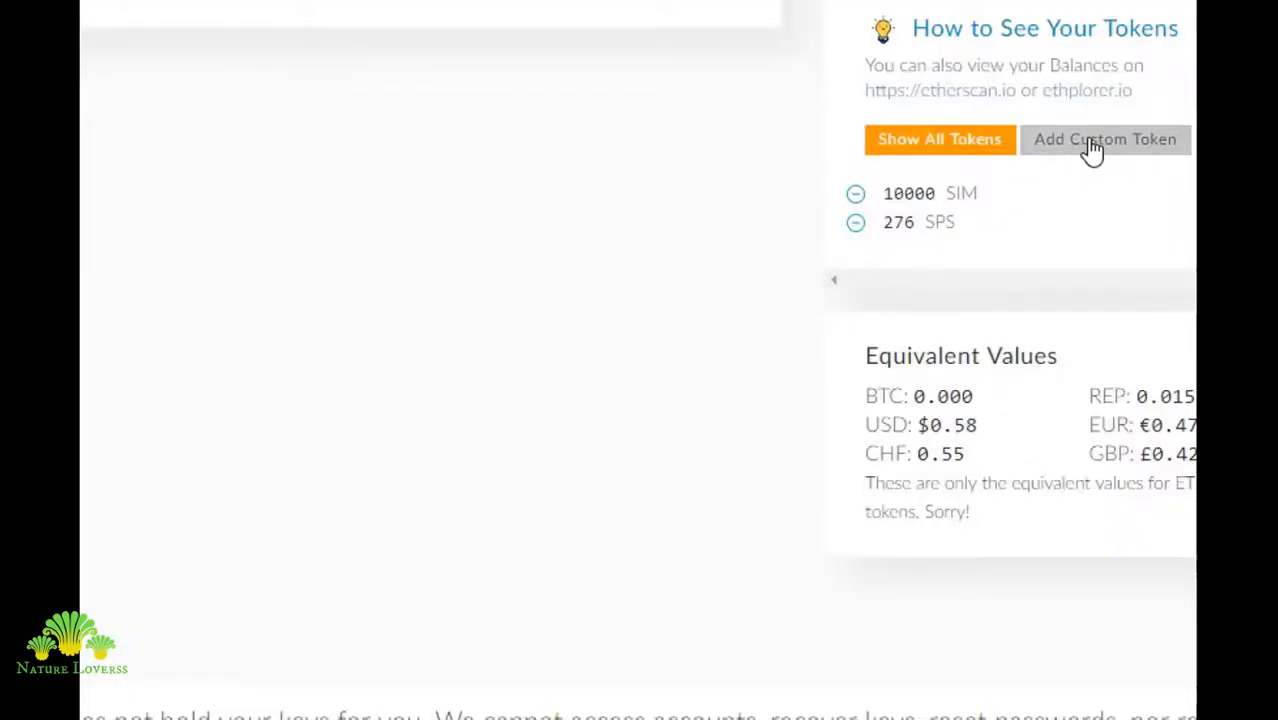
Start a custom token in MyEtherWallet and paste the copied SPS contract address as its token contract address
left_click(1092, 148)
right_click(956, 222)
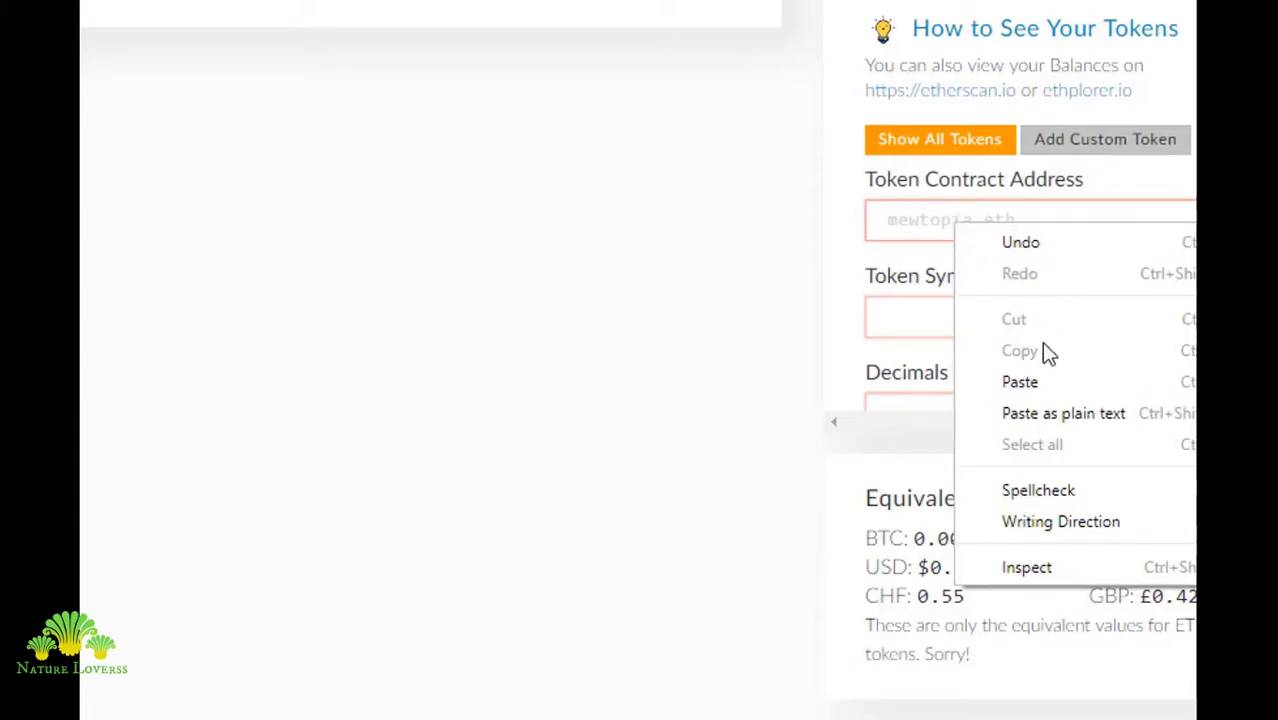
left_click(1030, 382)
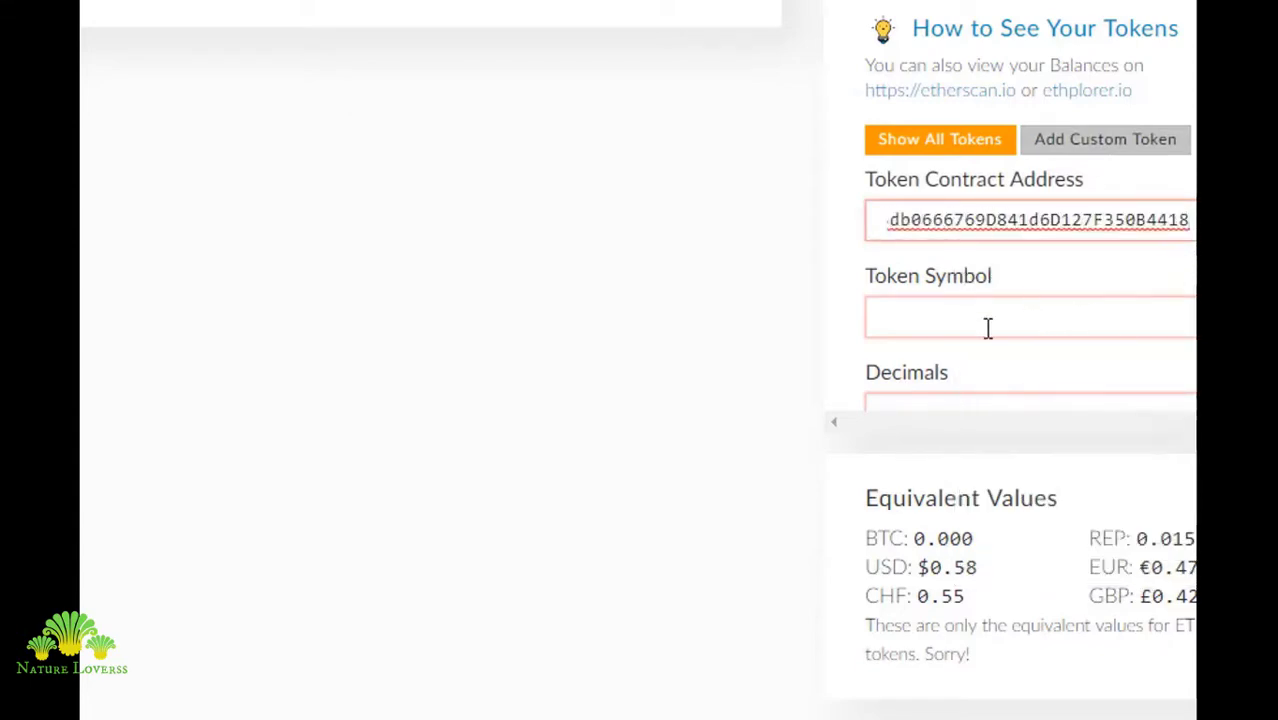
Enter the symbol SPS and 18 decimals from the Facebook post and try to save the custom token
left_click(955, 320)
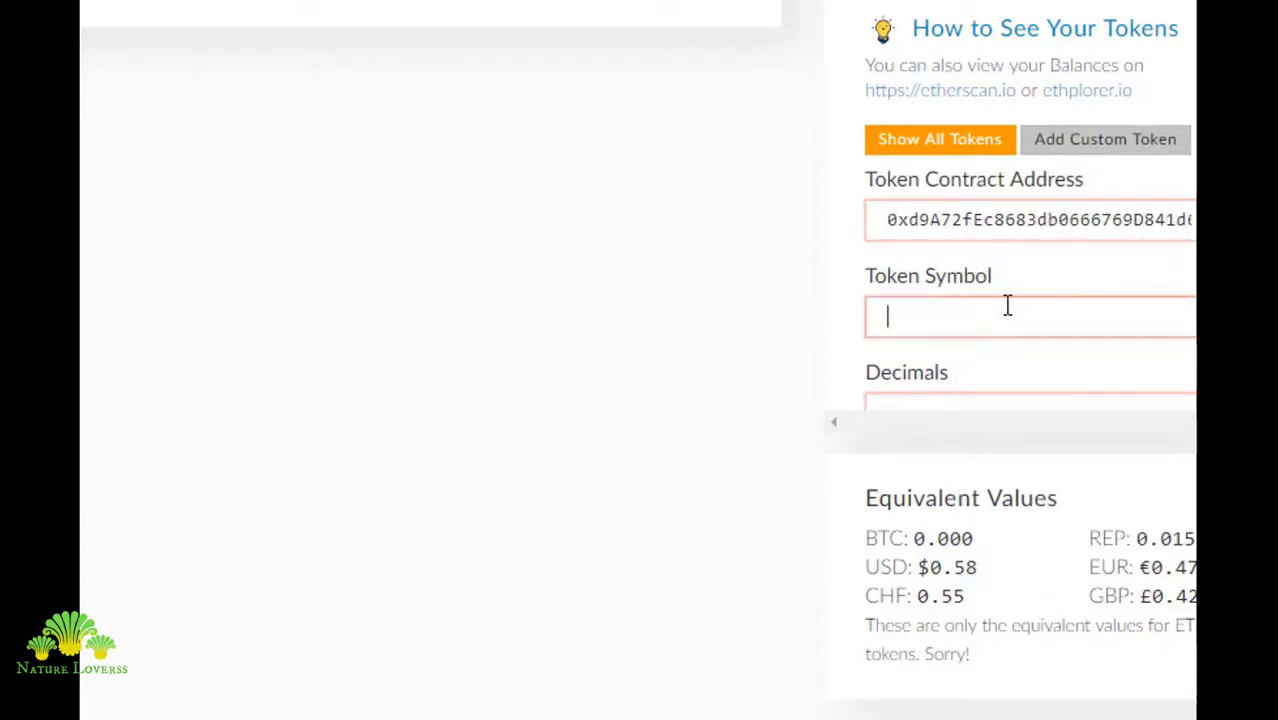
scroll(1008, 305, "down", 1)
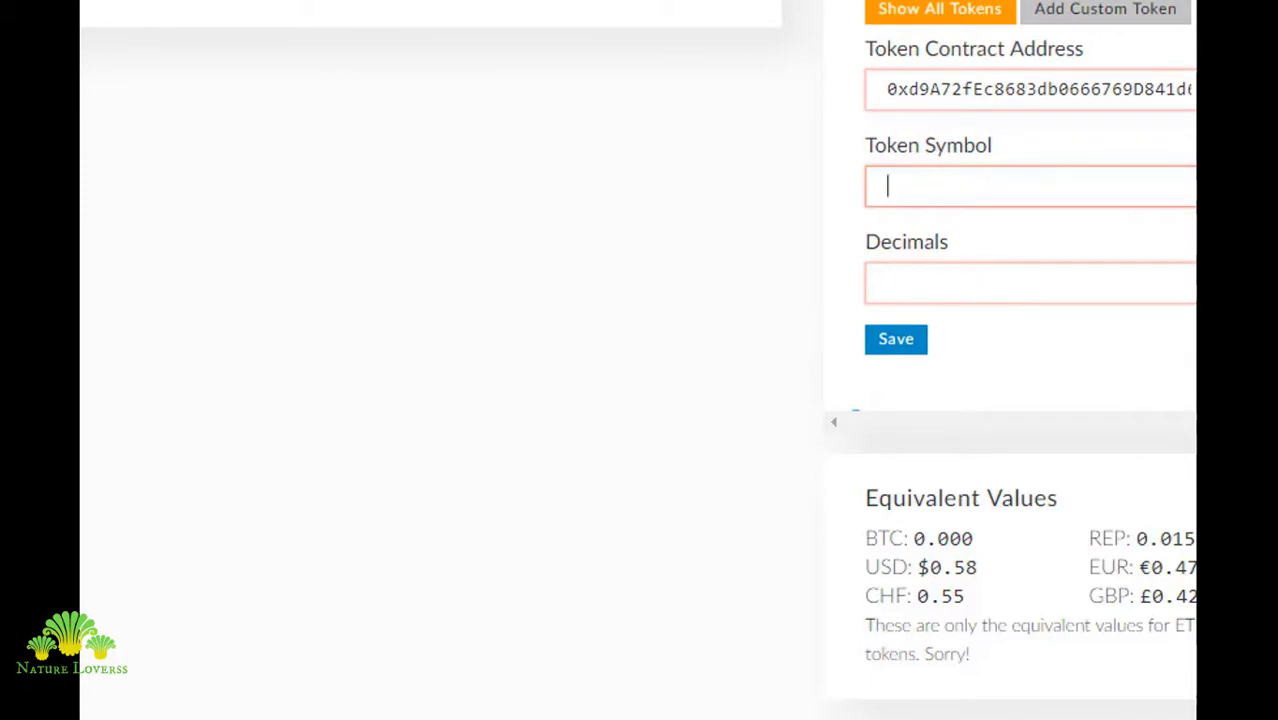
key("alt+Tab")
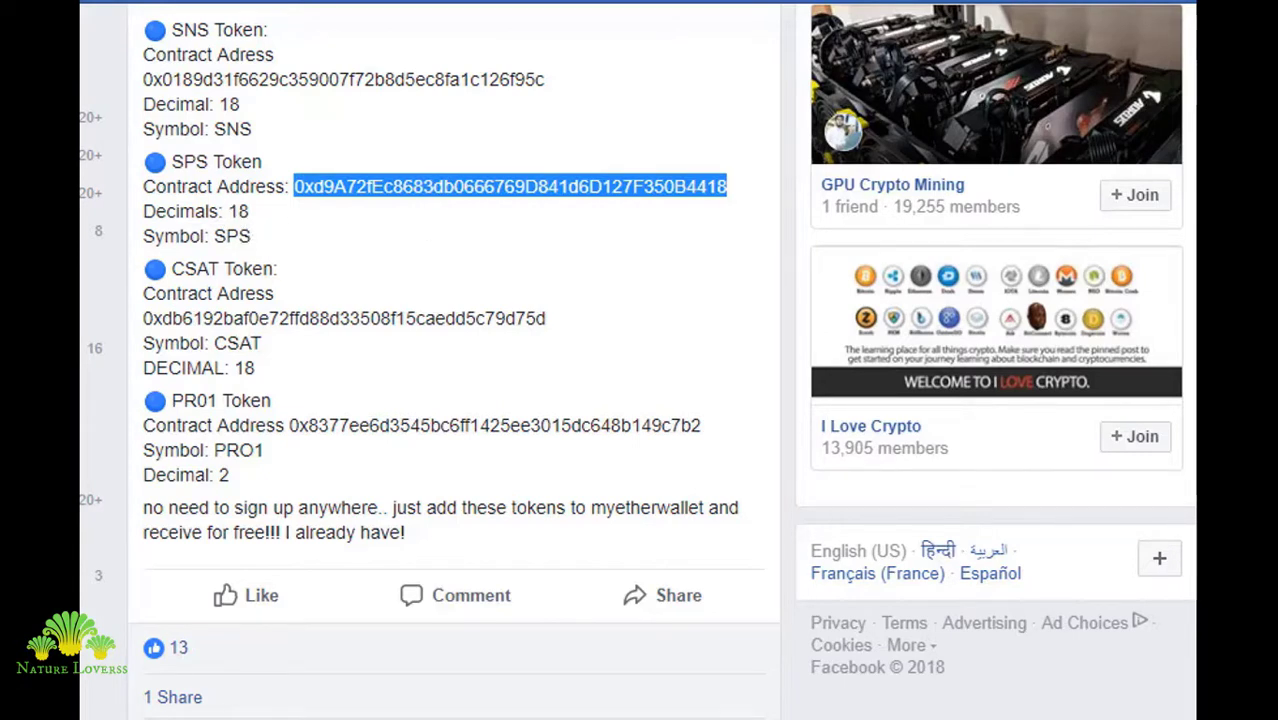
key("alt+Tab")
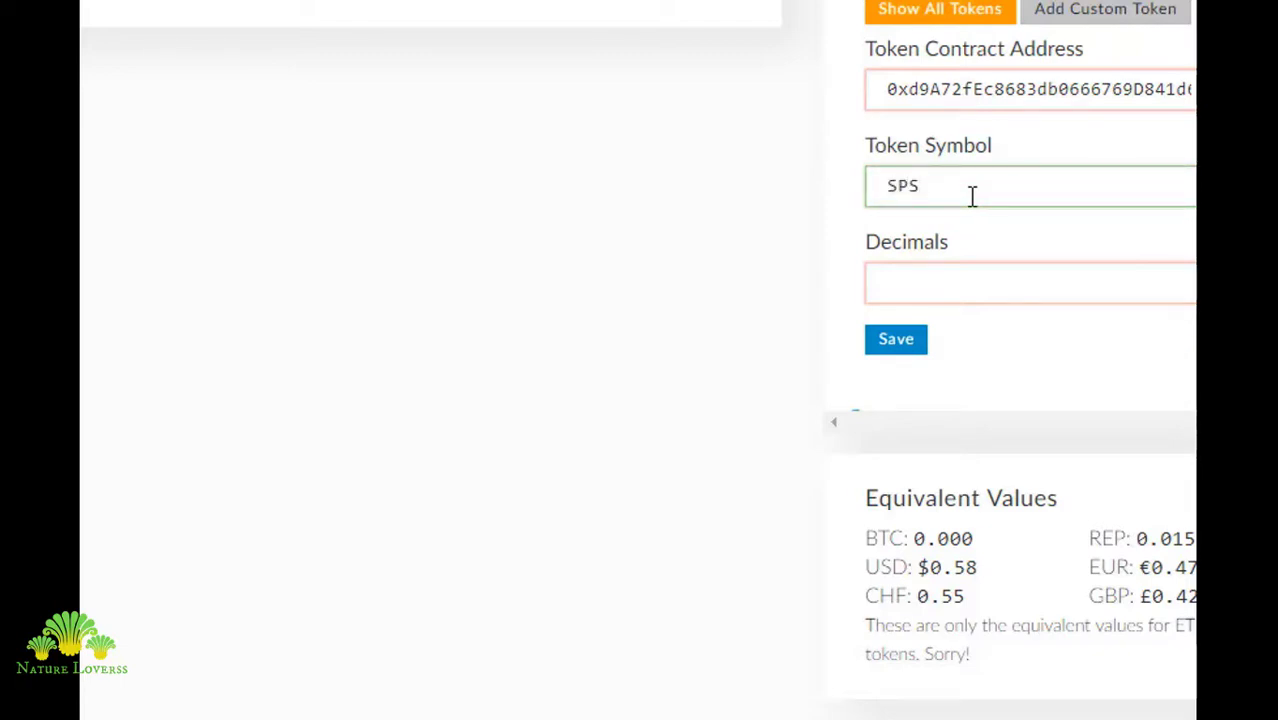
key("Tab")
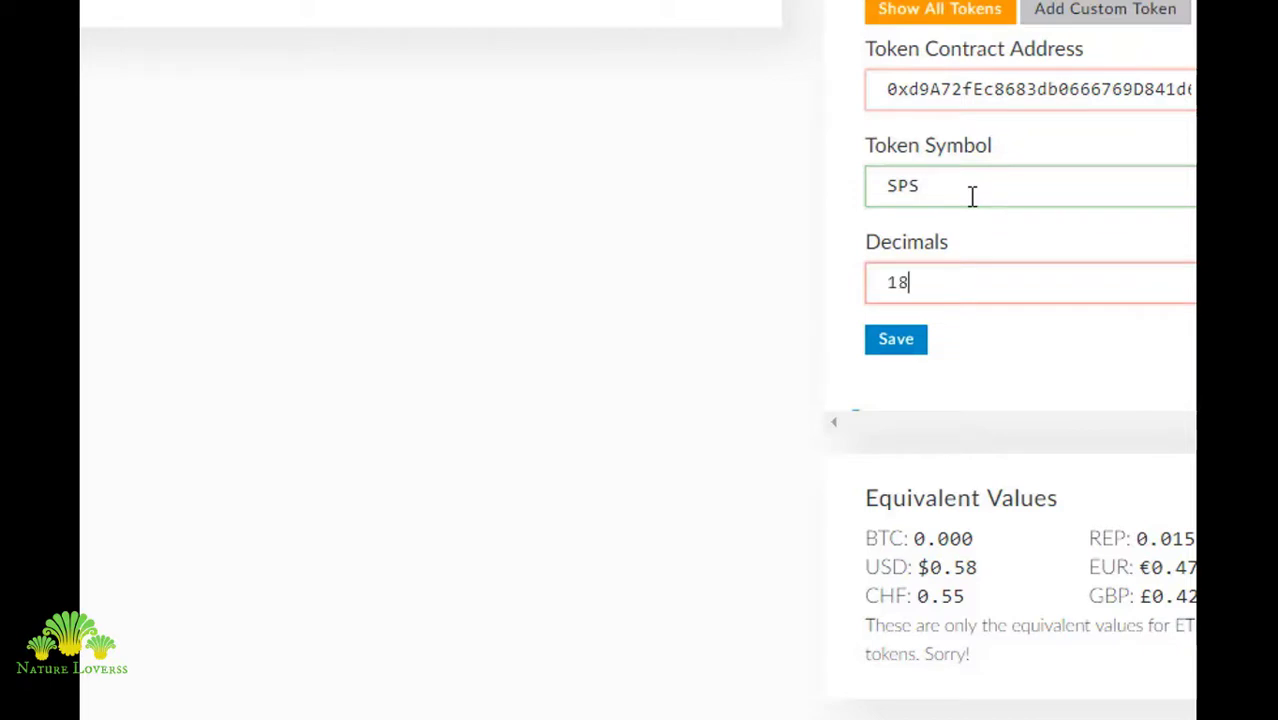
left_click(905, 349)
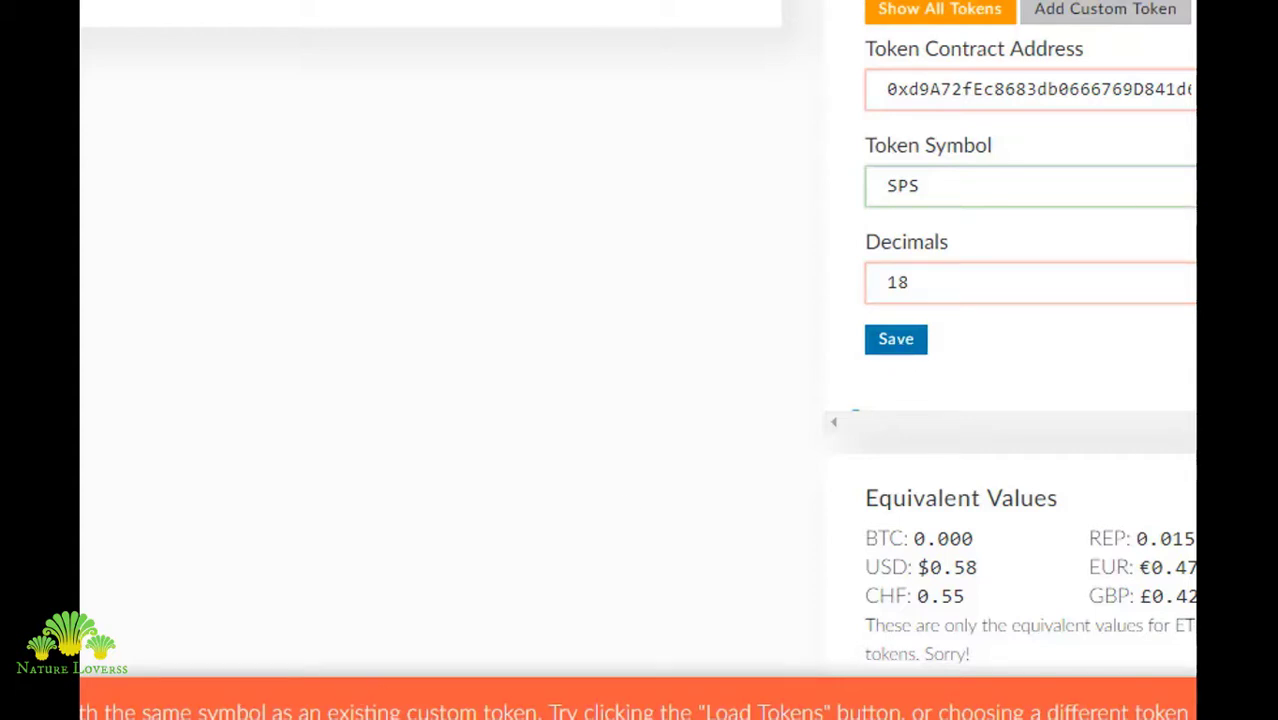
Switch to the Facebook post and copy the CSAT token's contract address
key("alt+Tab")
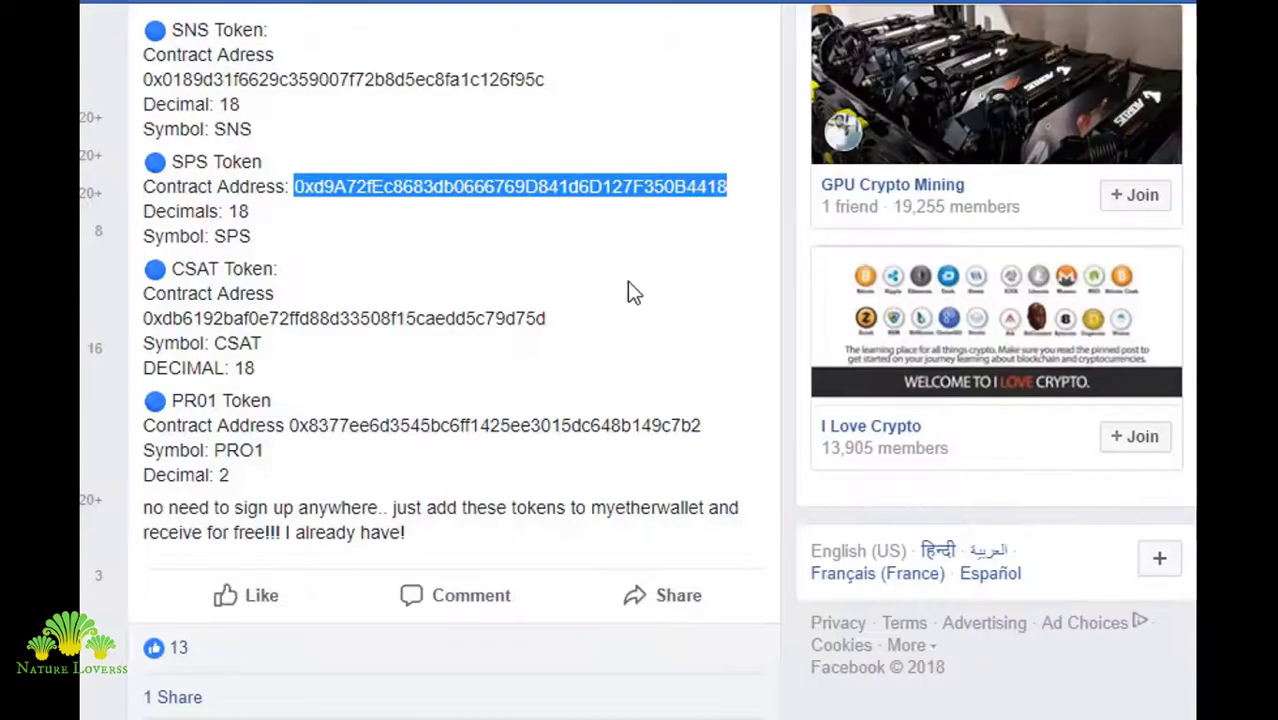
scroll(290, 237, "down", 1)
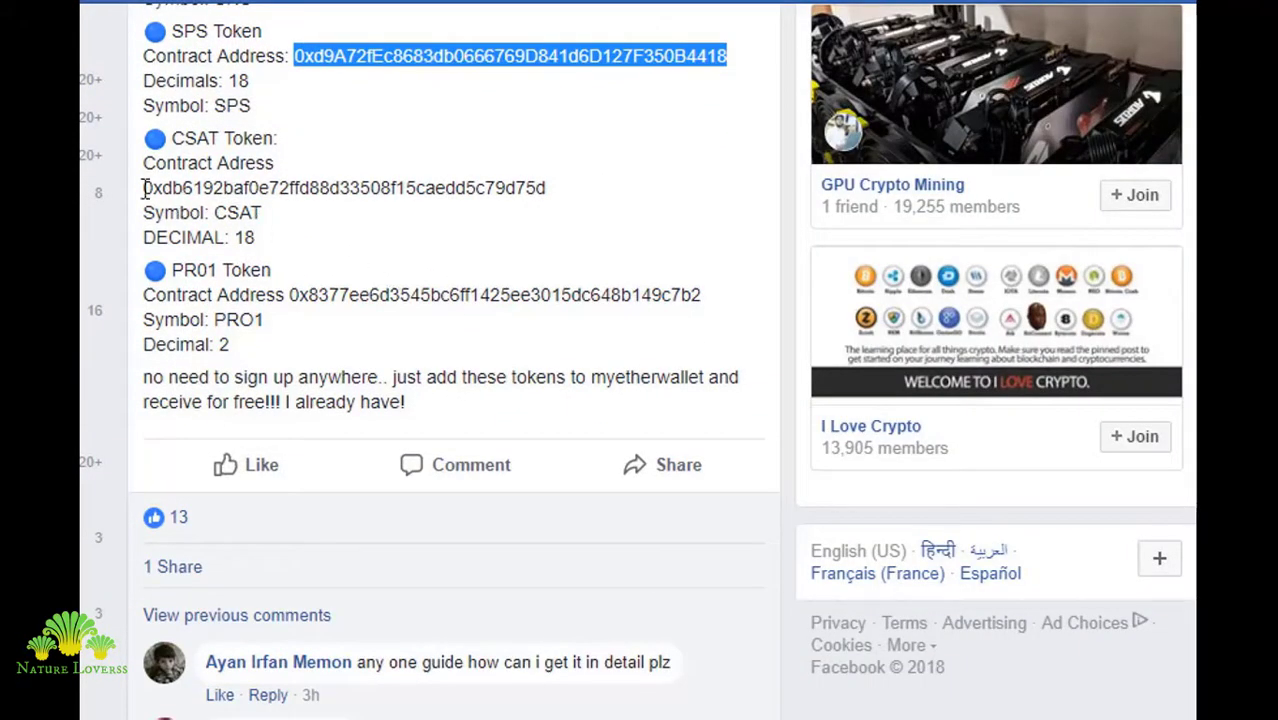
left_click_drag(143, 188, 548, 188)
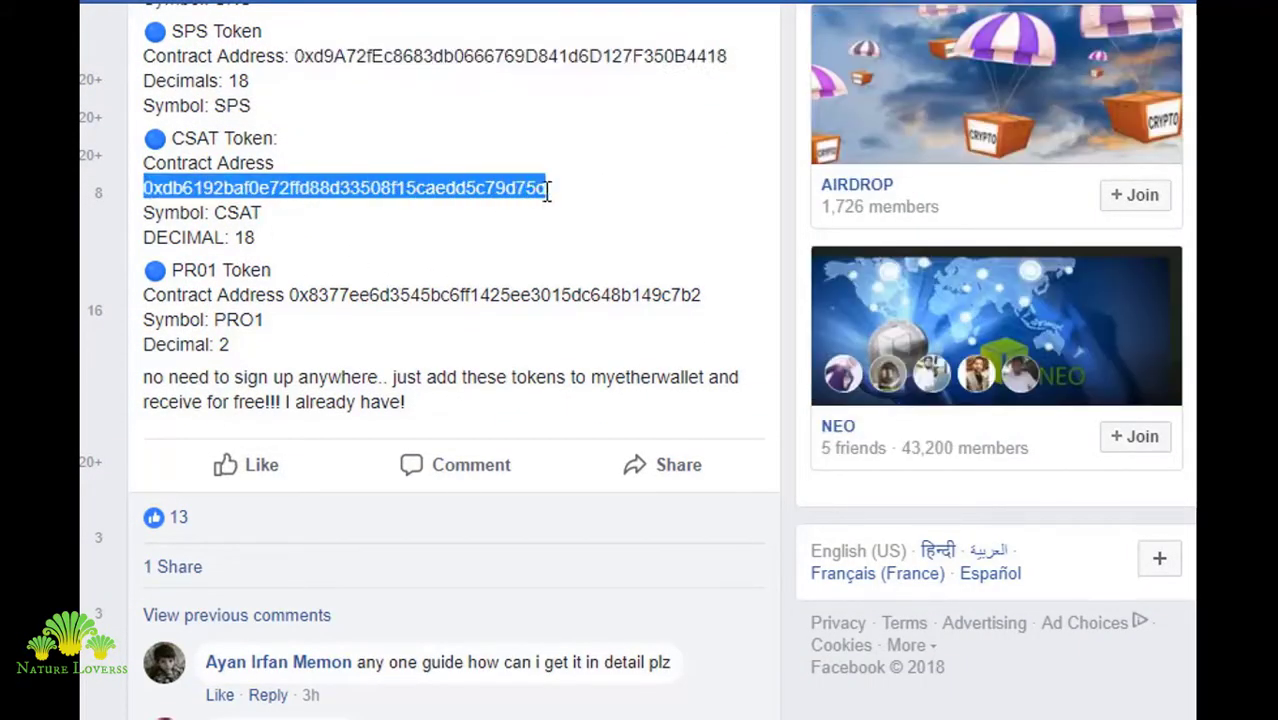
right_click(340, 178)
left_click(414, 200)
Back in MyEtherWallet, replace the custom token's contract address with the copied CSAT address
key("alt+Tab")
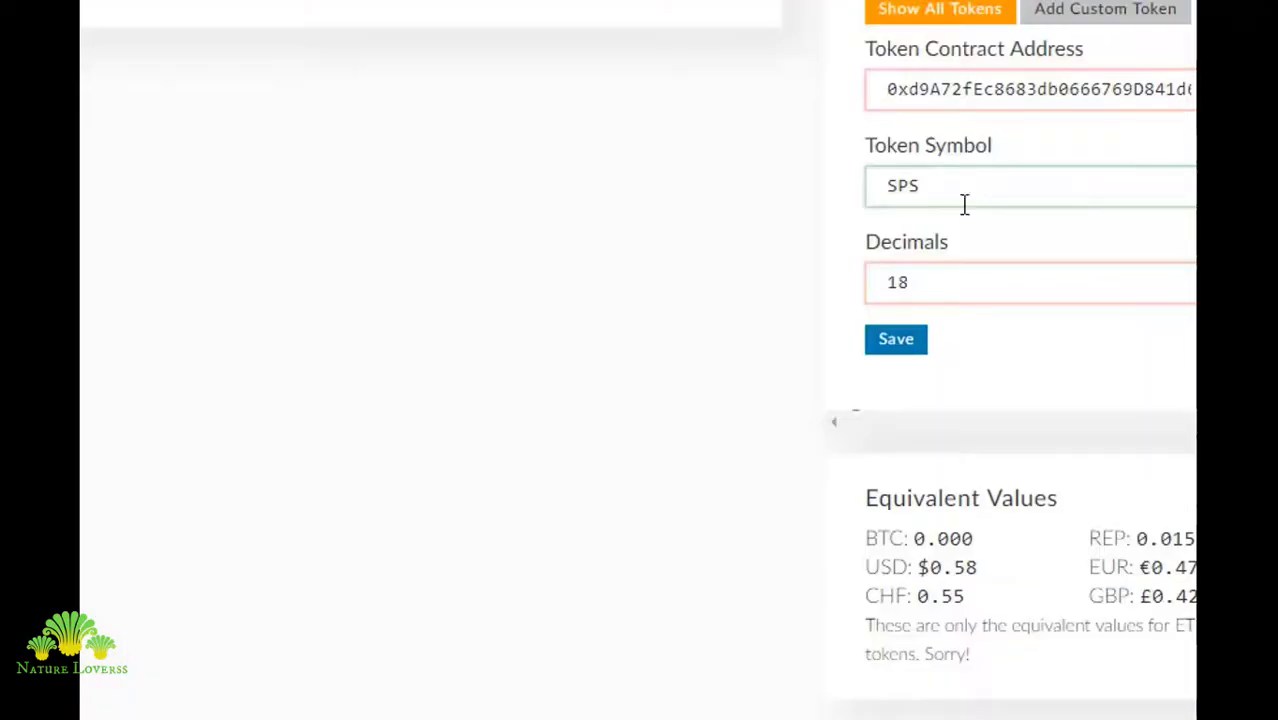
left_click(987, 88)
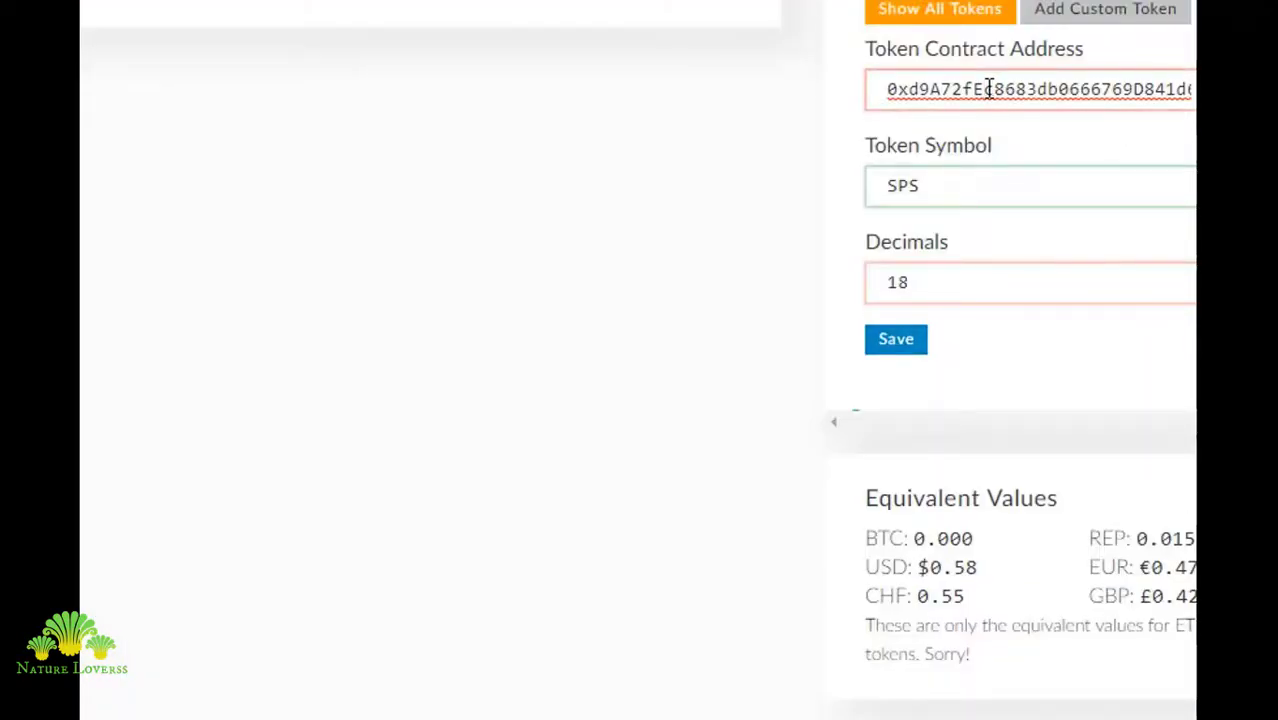
double_click(989, 88)
key("ctrl+v")
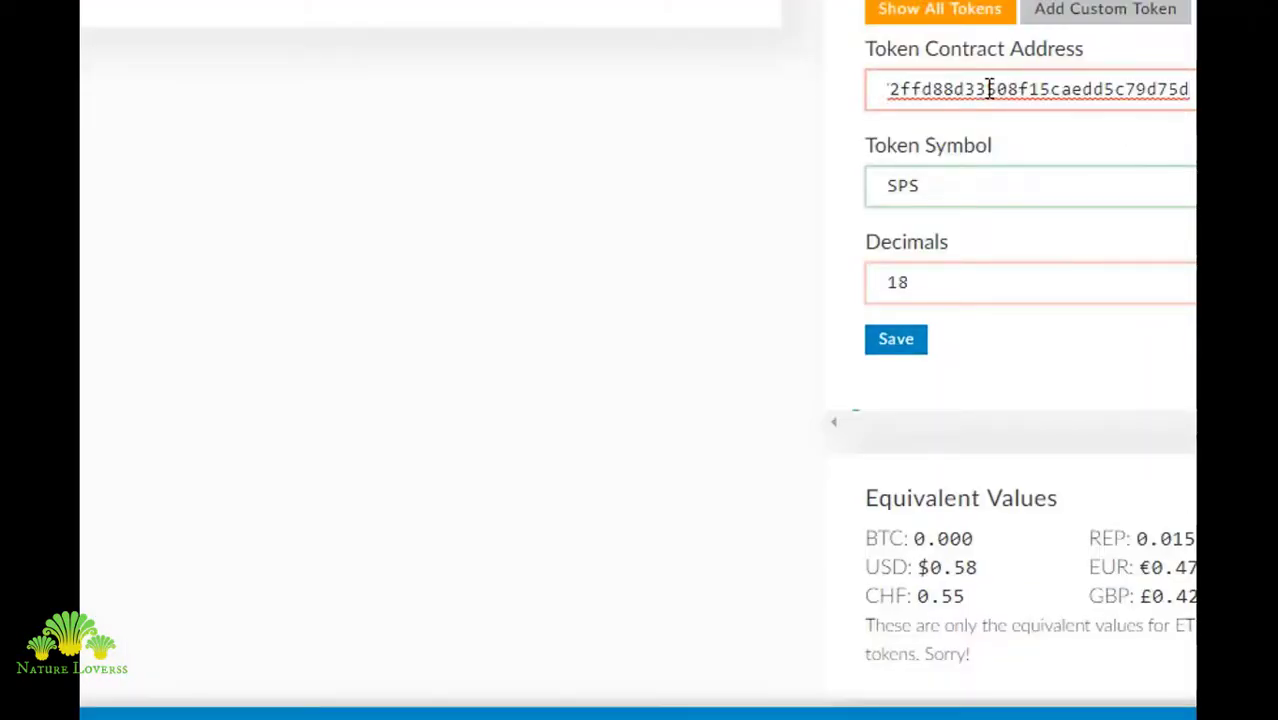
Copy the CSAT symbol from the Facebook post and replace the custom token's symbol in MyEtherWallet with it
key("Tab")
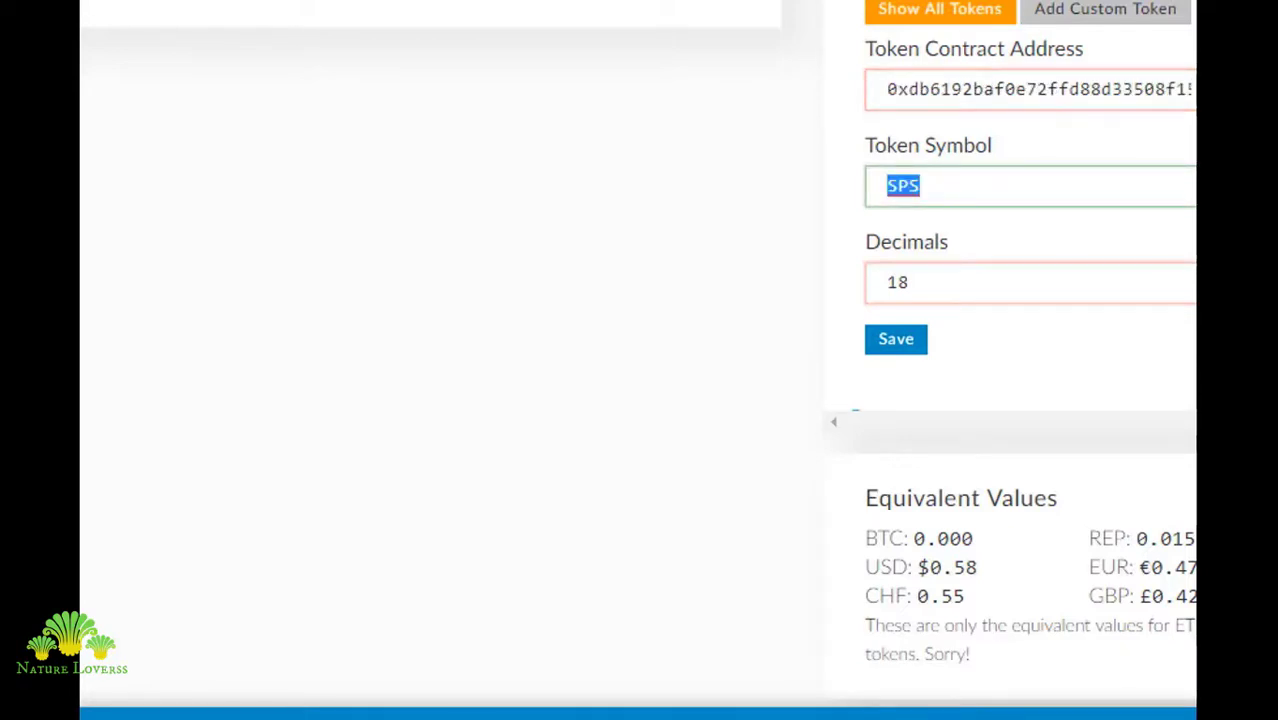
key("alt+Tab")
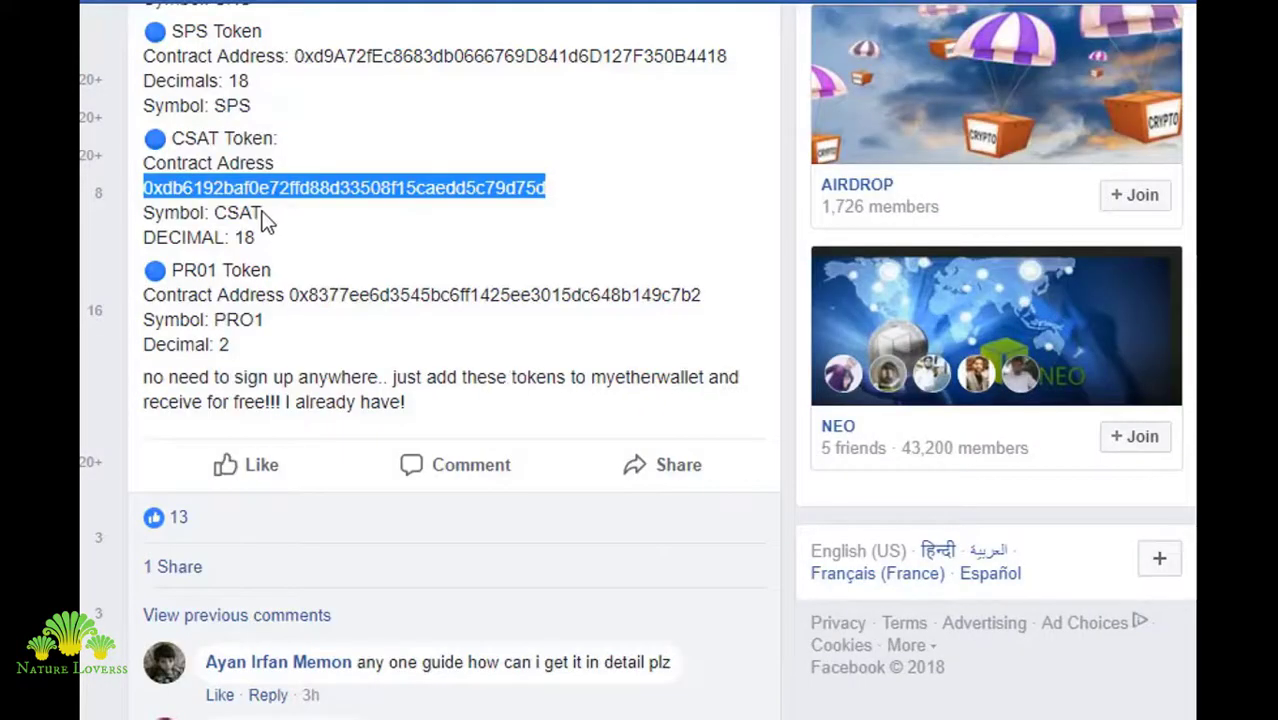
left_click_drag(263, 216, 213, 214)
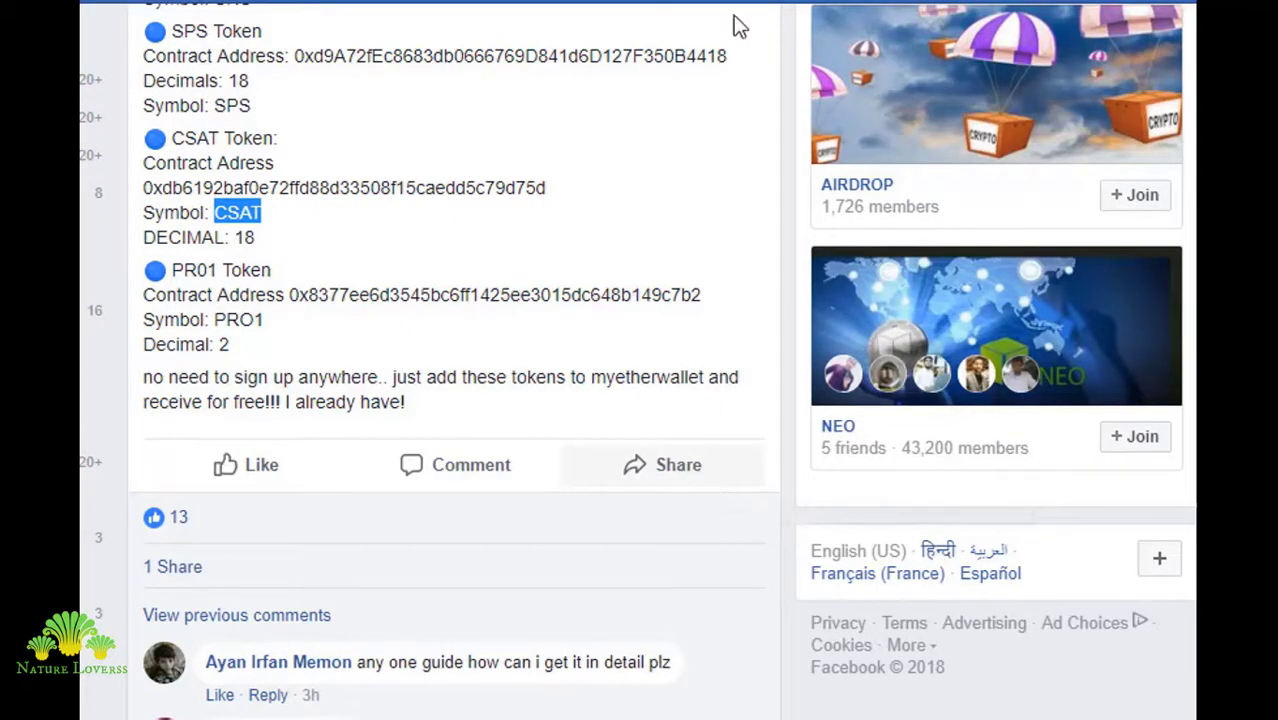
key("alt+Tab")
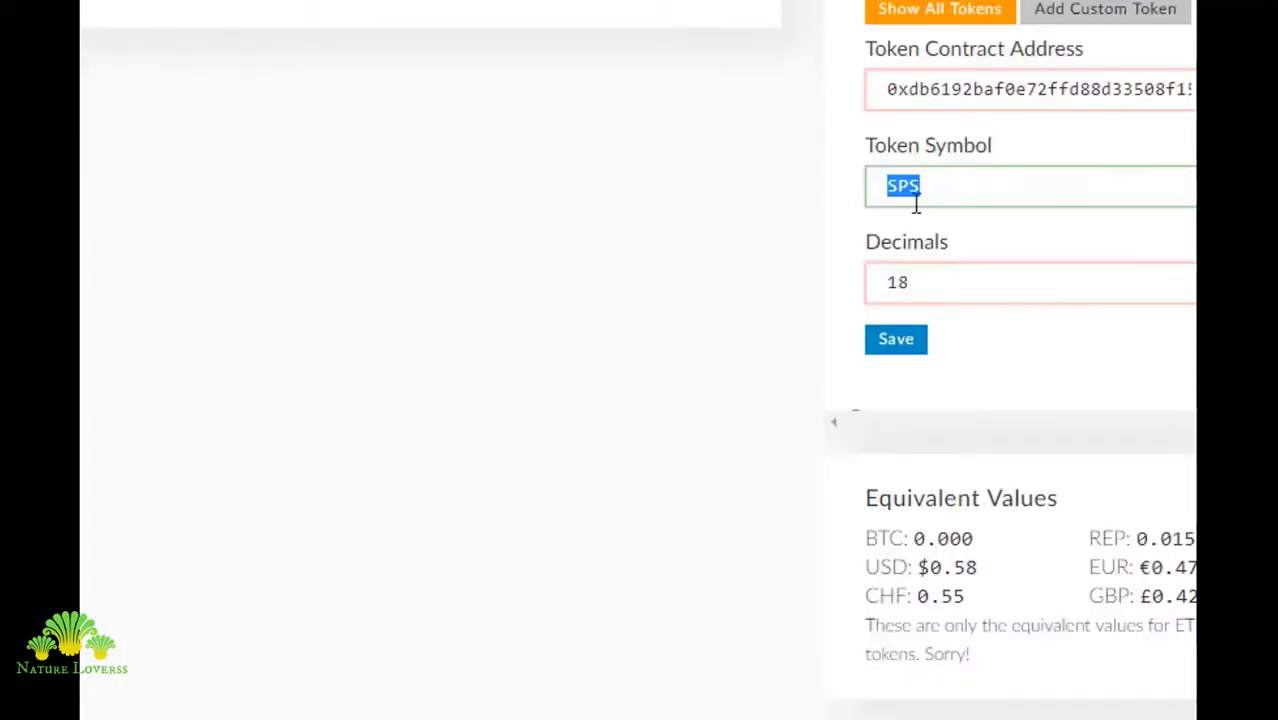
key("alt+Tab")
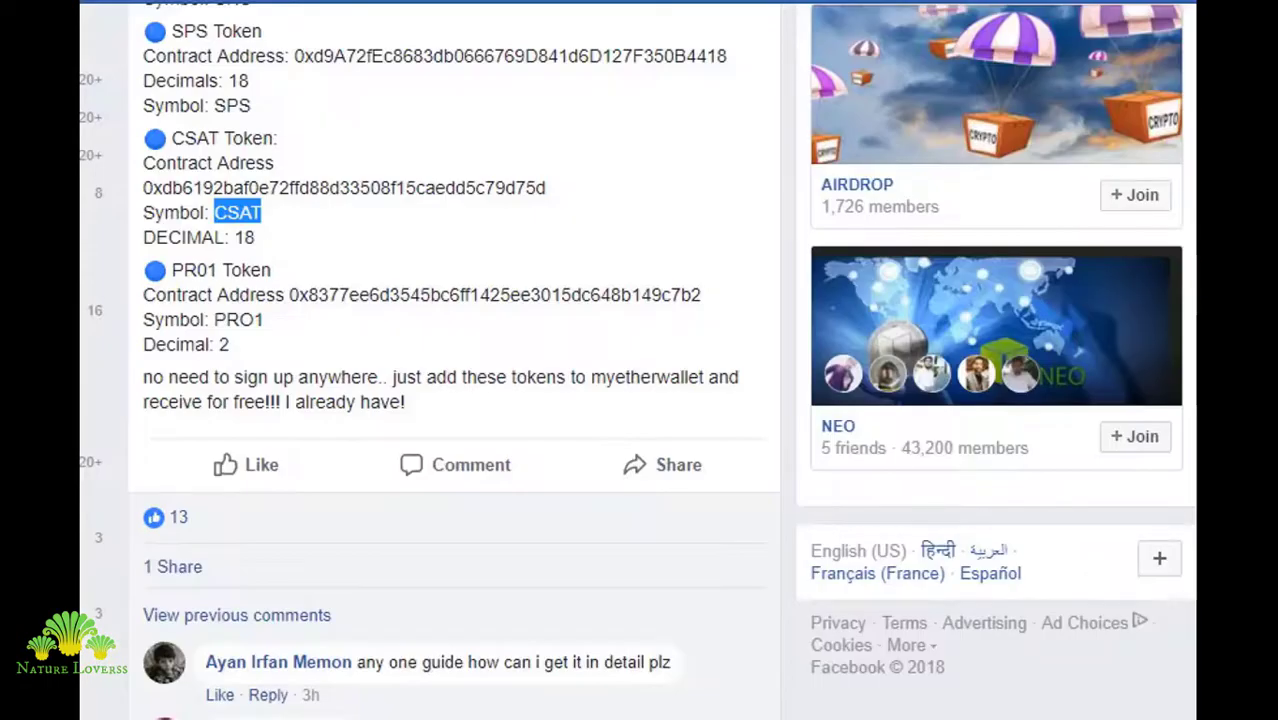
key("alt+Tab")
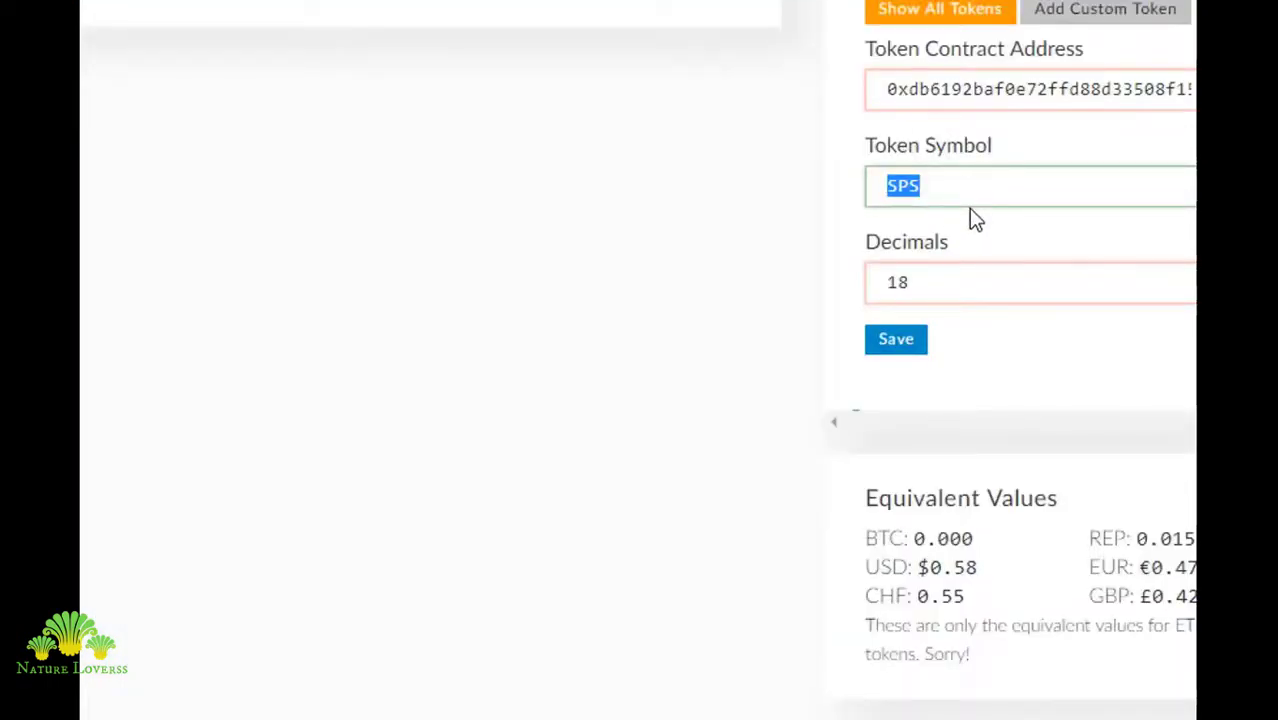
key("ctrl+v")
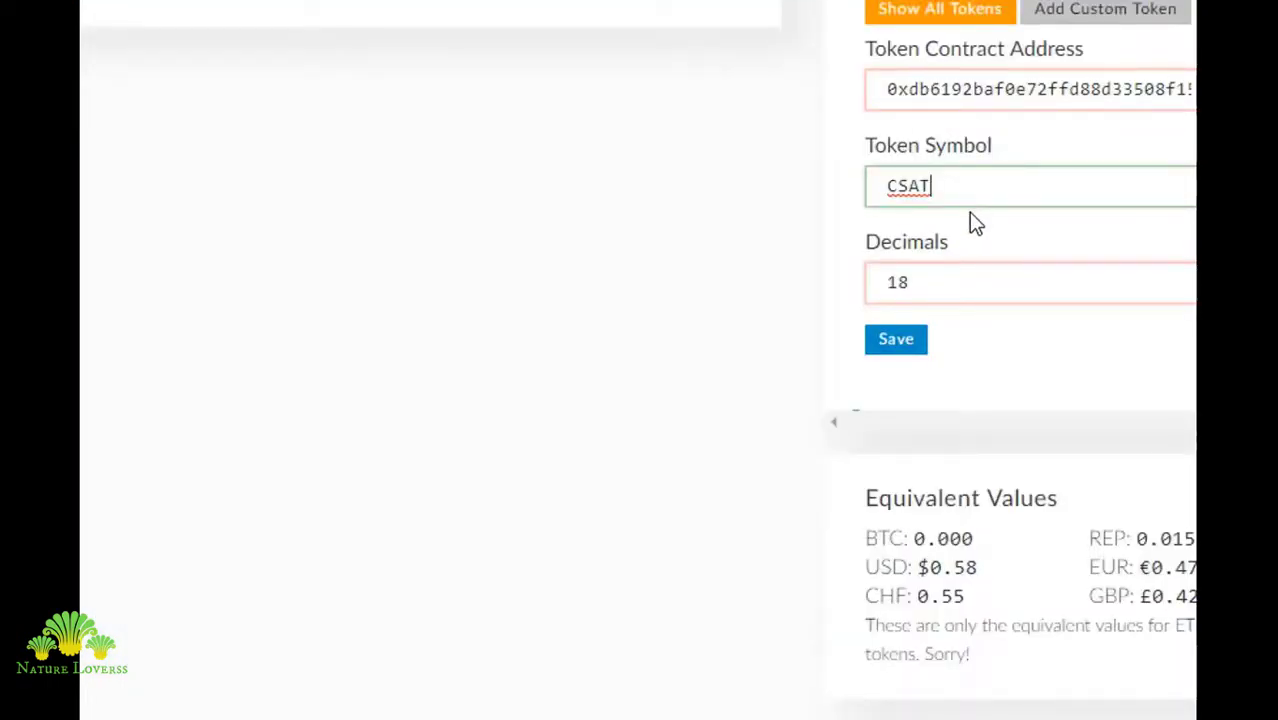
Save the CSAT custom token with its decimals kept at 18 and highlight its balance in the token list
key("Tab")
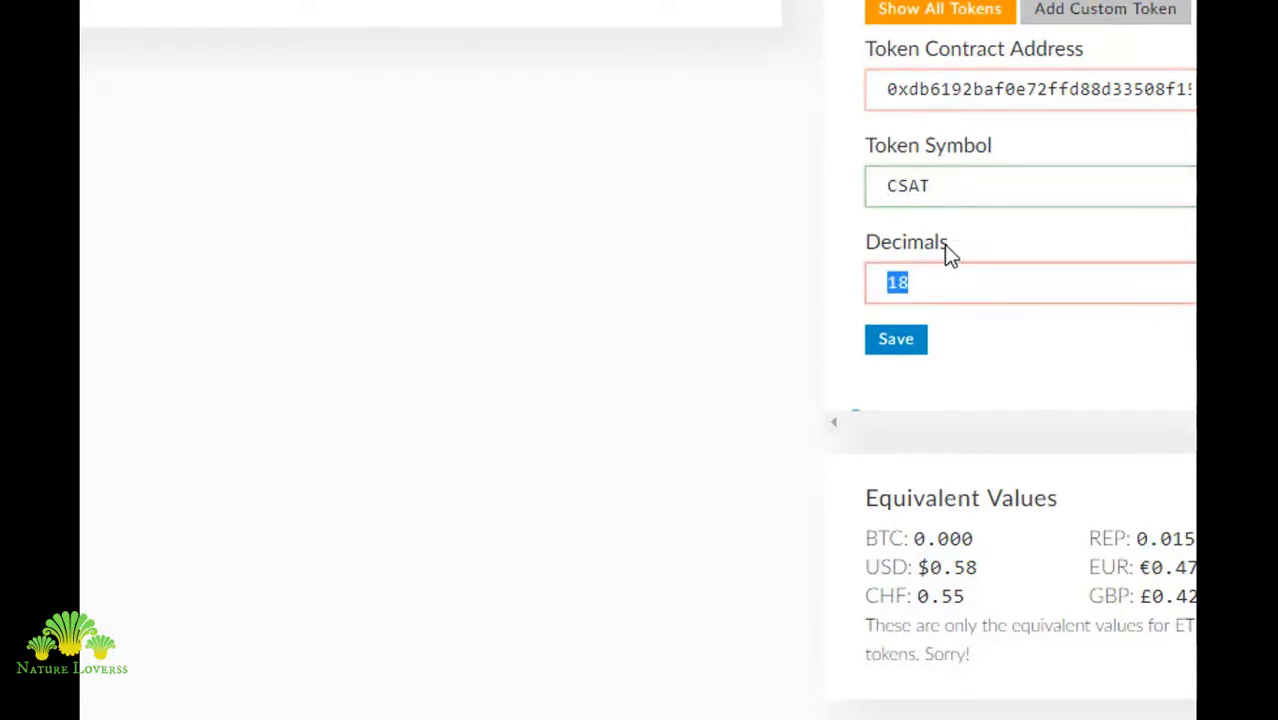
left_click(896, 345)
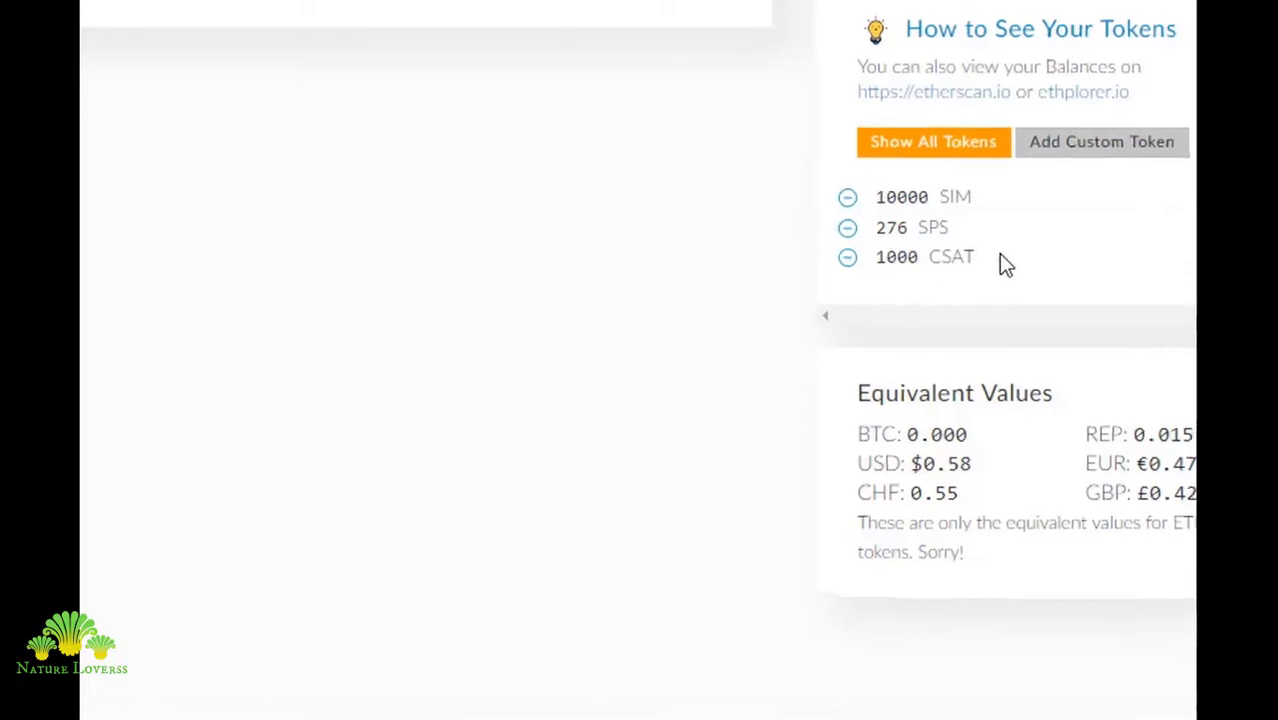
left_click_drag(919, 258, 875, 258)
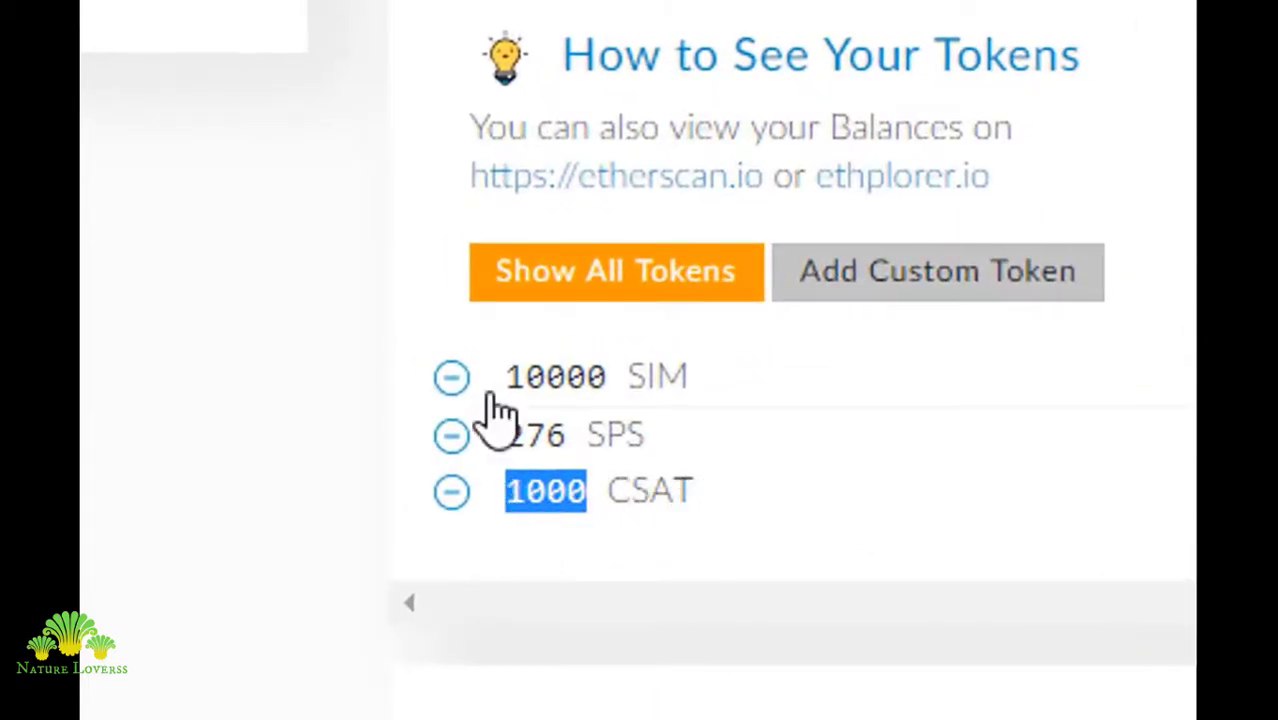
Switch to the Facebook post and copy the full contract address of the PRO1 token
key("ctrl+Tab")
scroll(447, 252, "down", 1)
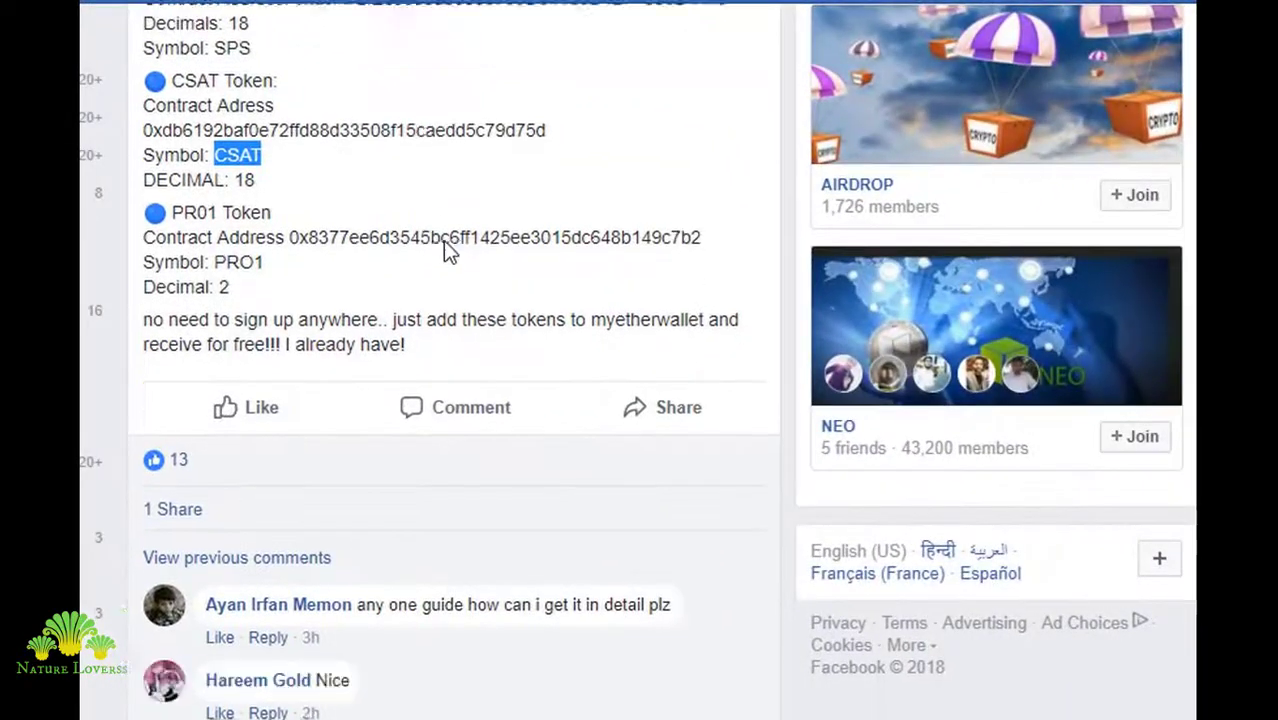
scroll(447, 252, "down", 1)
left_click_drag(219, 164, 535, 164)
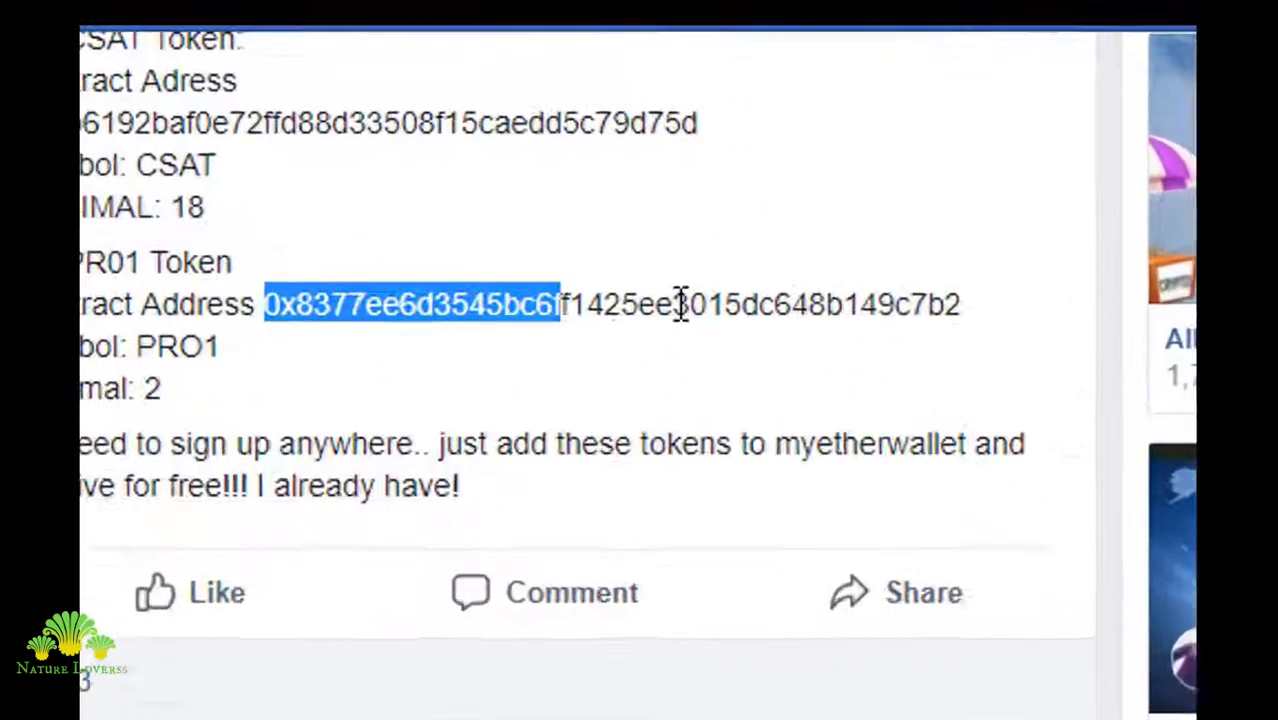
left_click_drag(679, 303, 1033, 317)
key("ctrl+c")
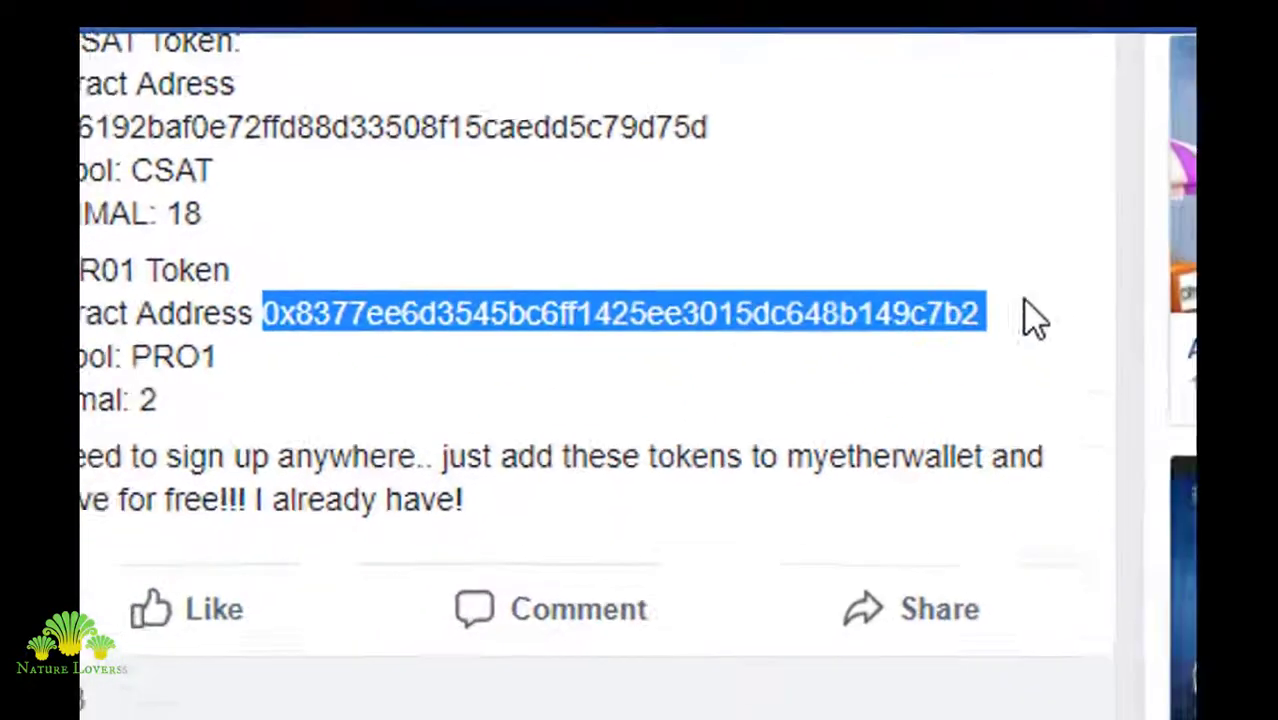
right_click(712, 297)
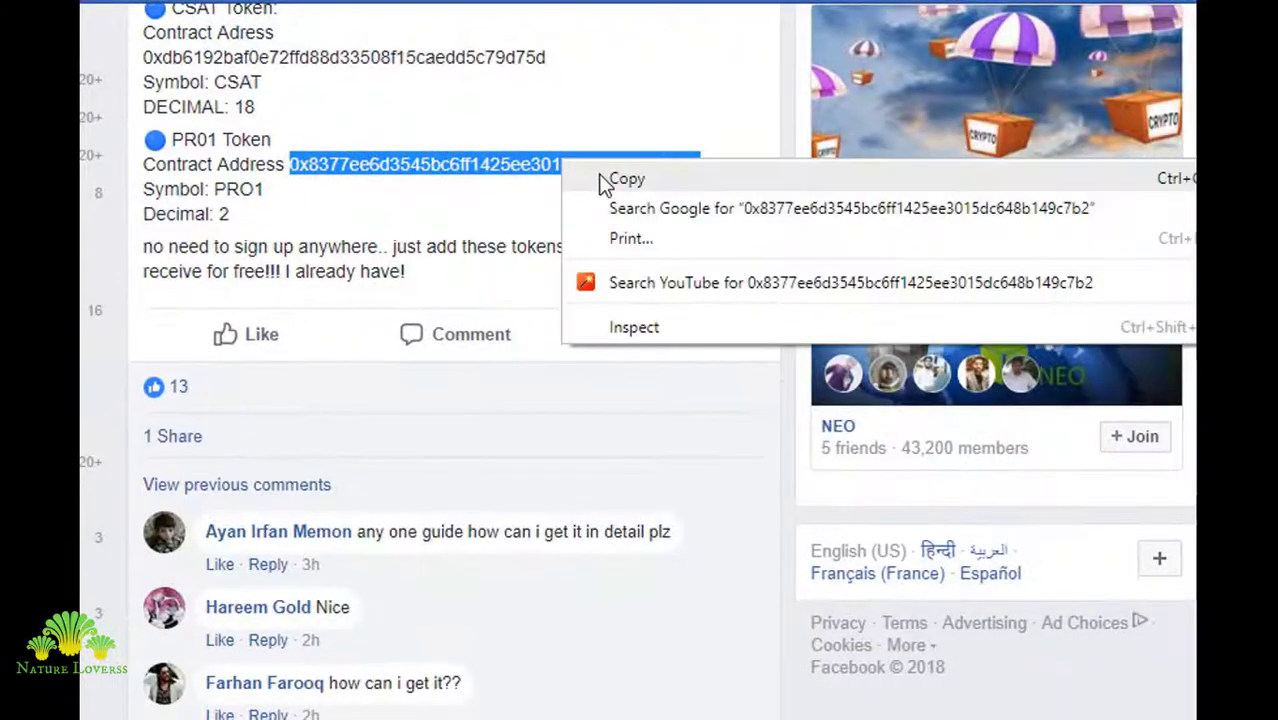
left_click(603, 180)
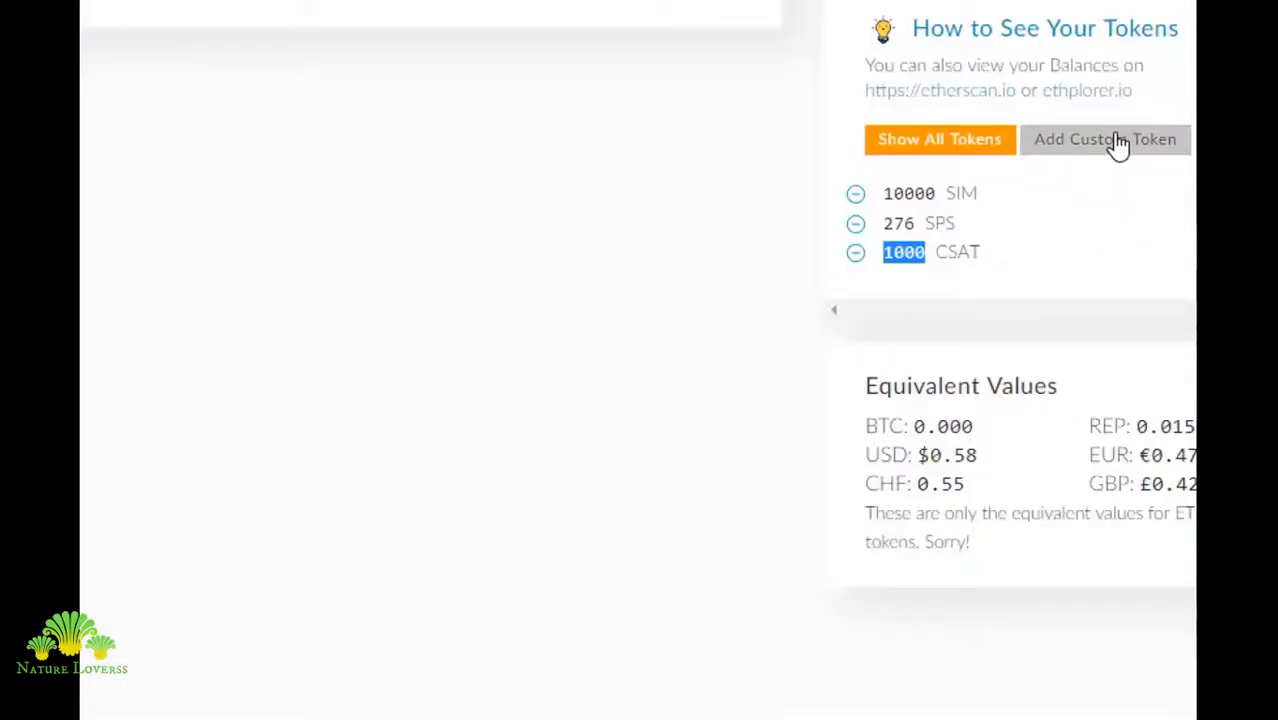
In MyEtherWallet, start another custom token and paste the copied PRO1 address as its token contract address
left_click(1113, 142)
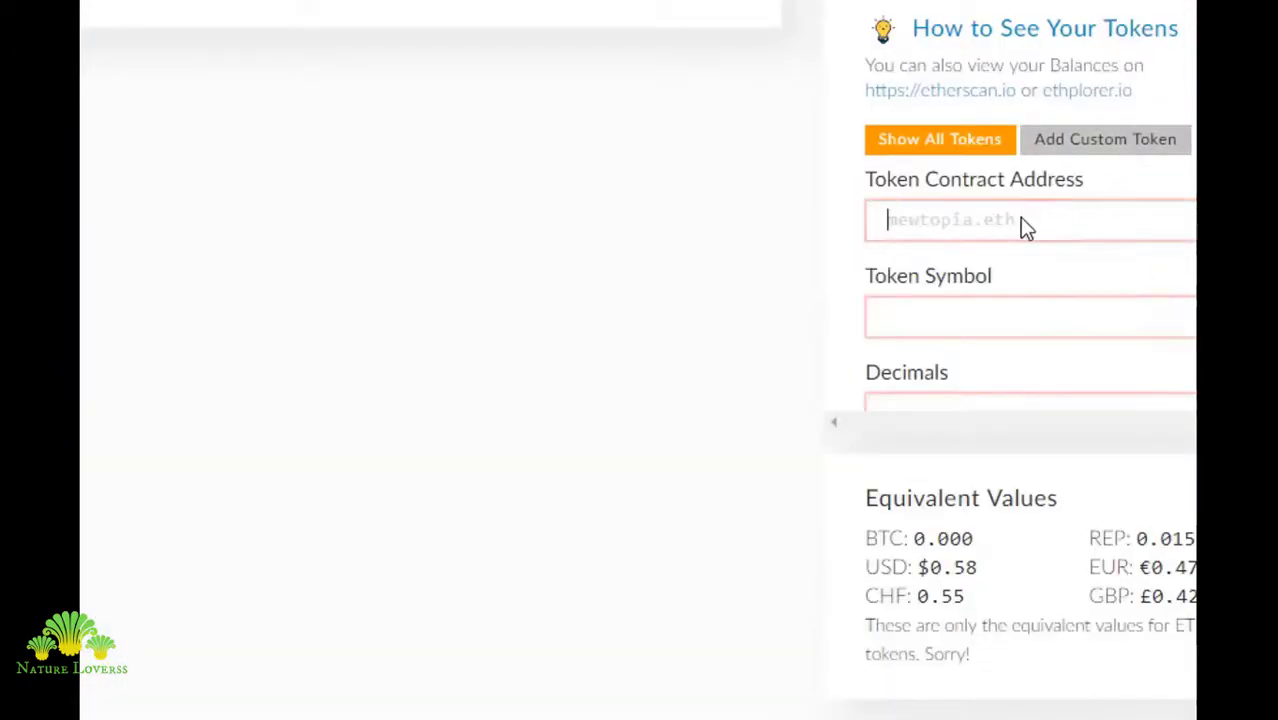
right_click(1020, 220)
left_click(1084, 379)
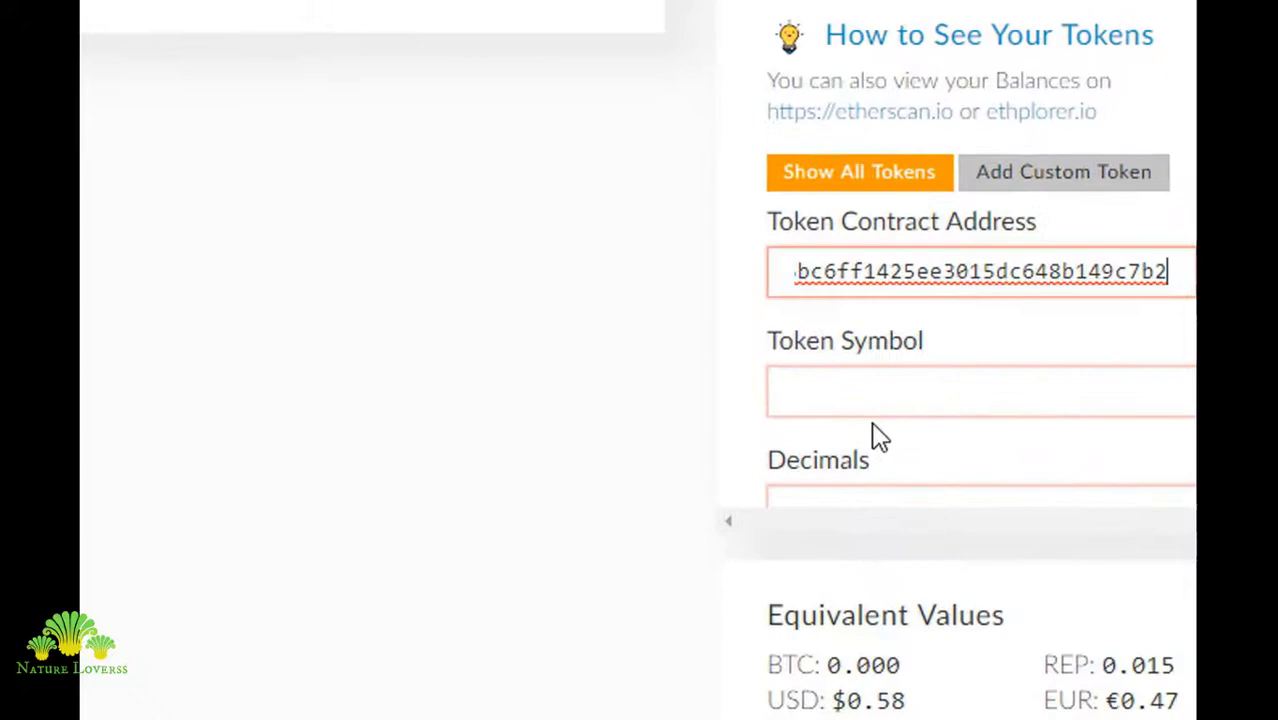
Copy the symbol PRO1 from the Facebook post and paste it as the new custom token's symbol in MyEtherWallet
left_click(856, 397)
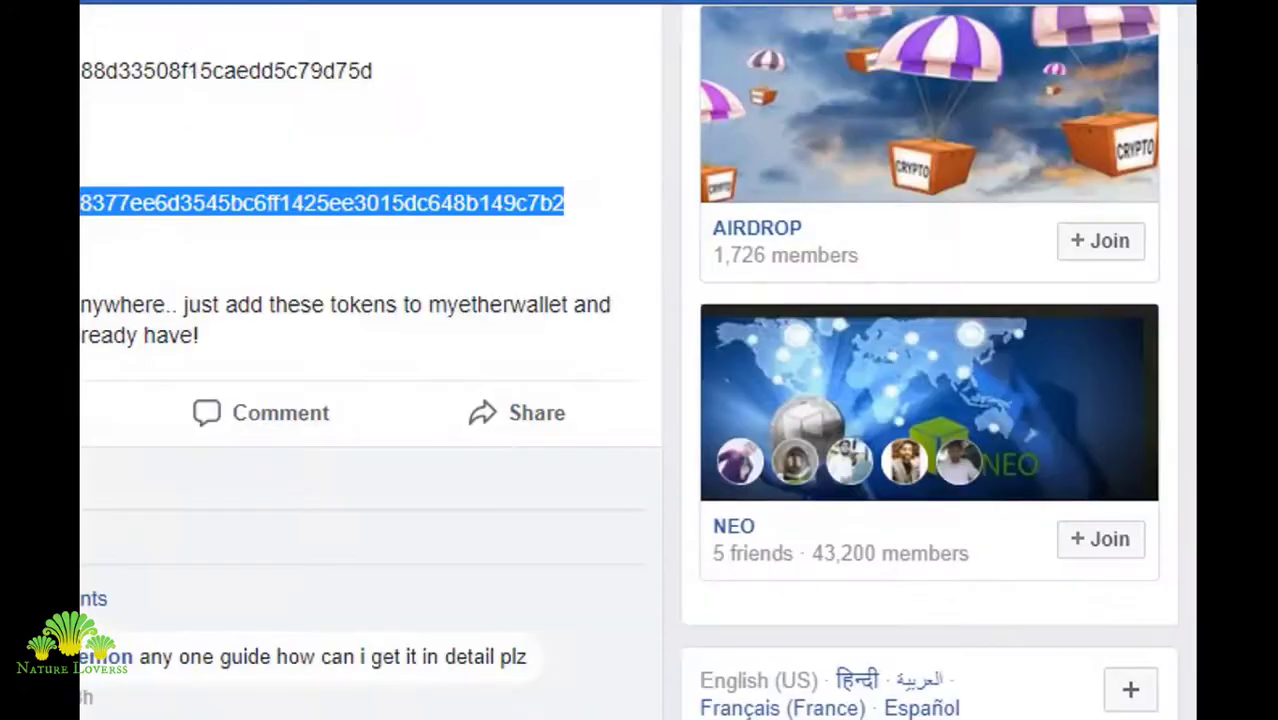
double_click(190, 191)
right_click(190, 192)
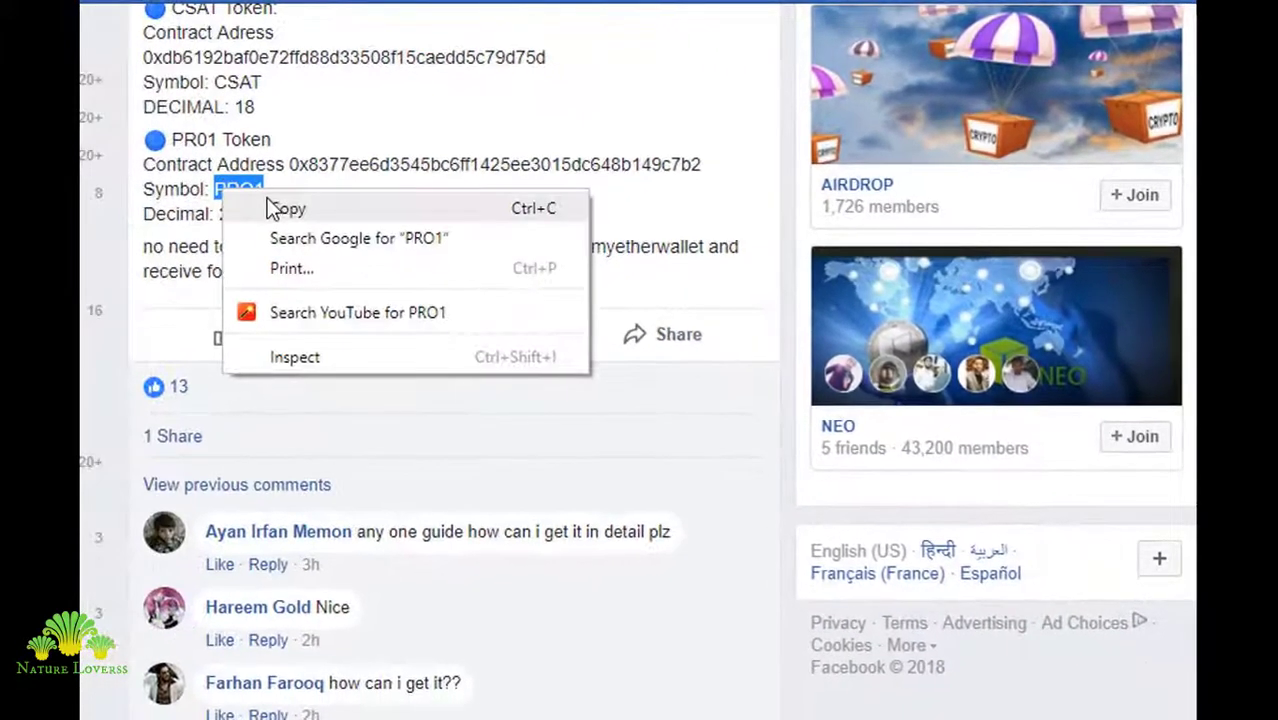
left_click(285, 208)
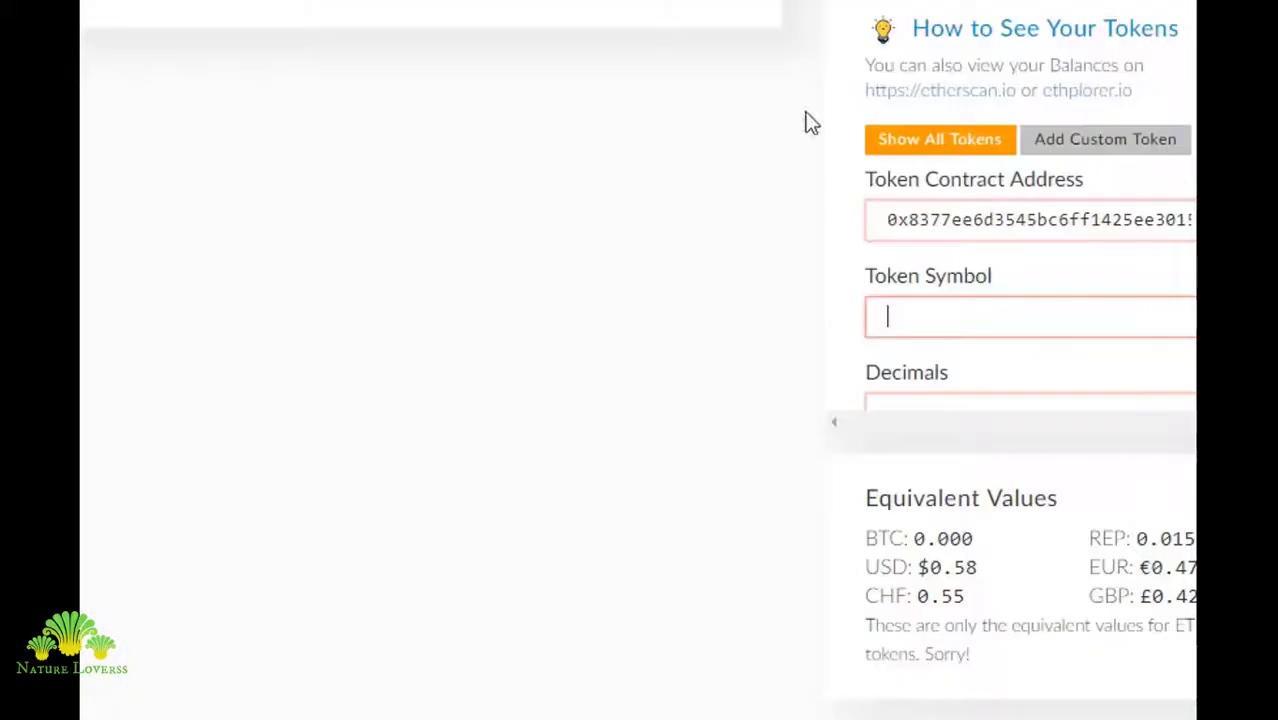
right_click(951, 315)
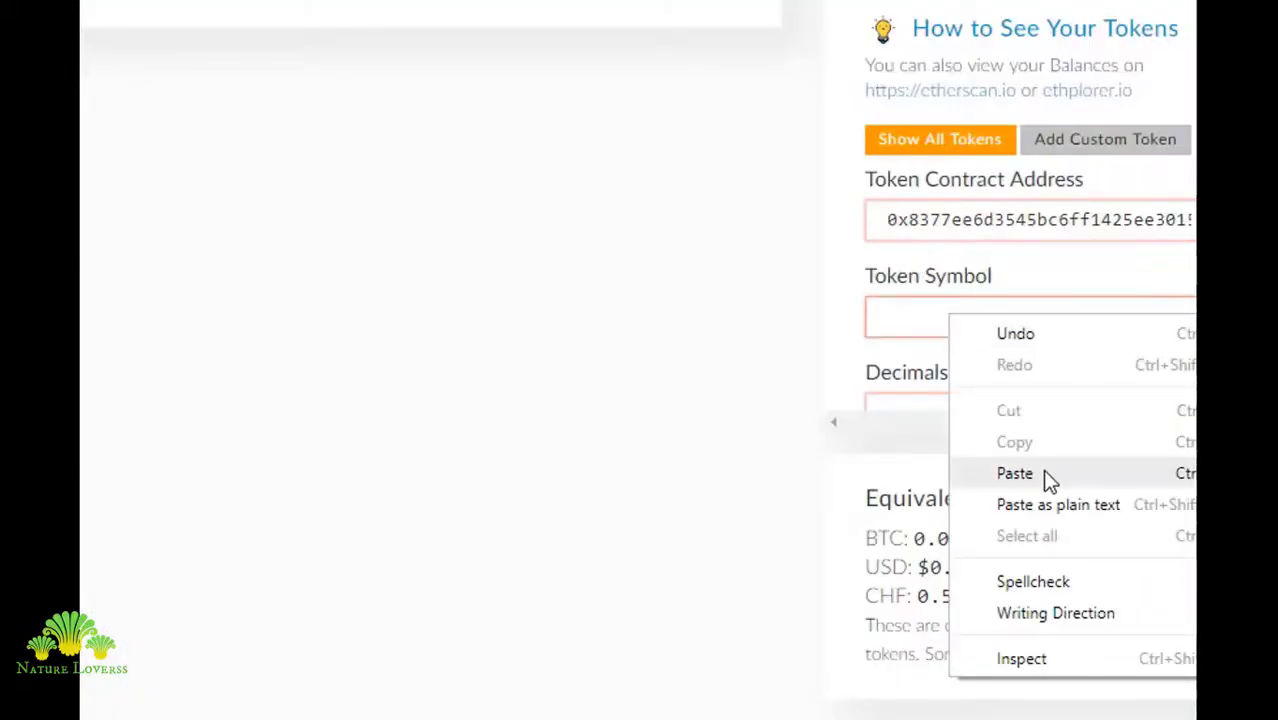
left_click(1044, 474)
Set the PRO1 token's decimals to 2 and save the custom token
left_click(916, 397)
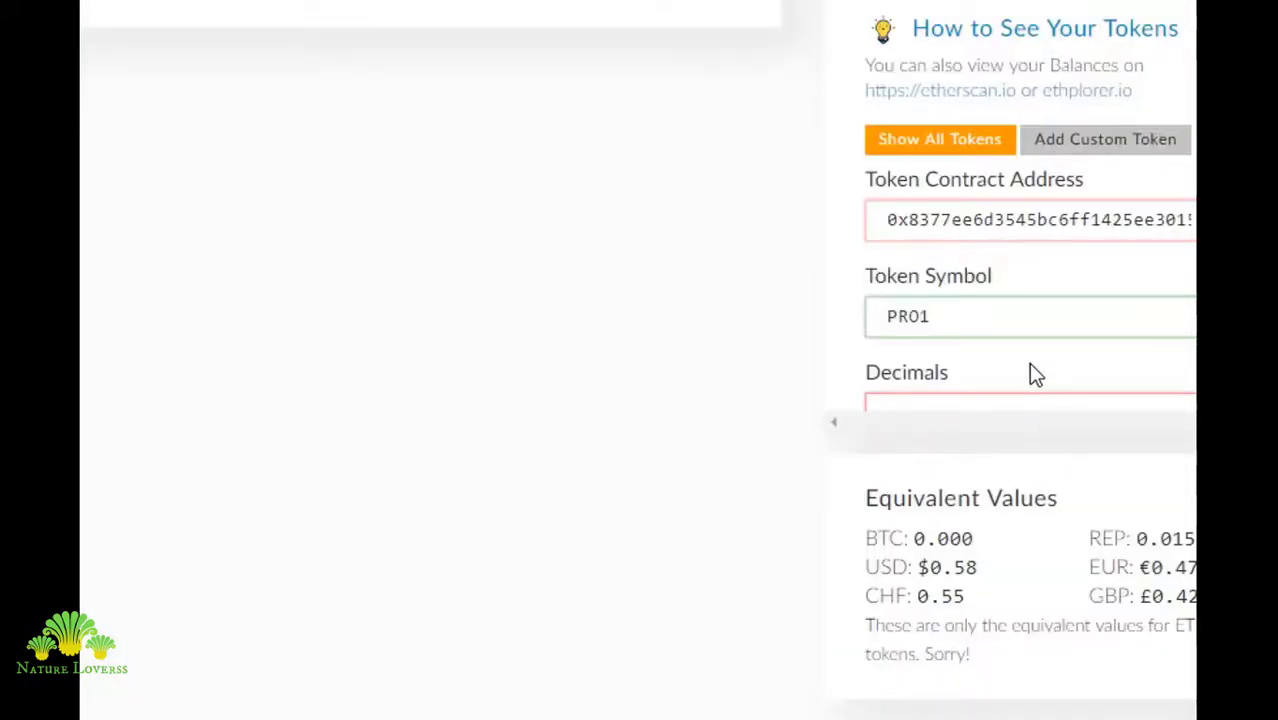
type("2")
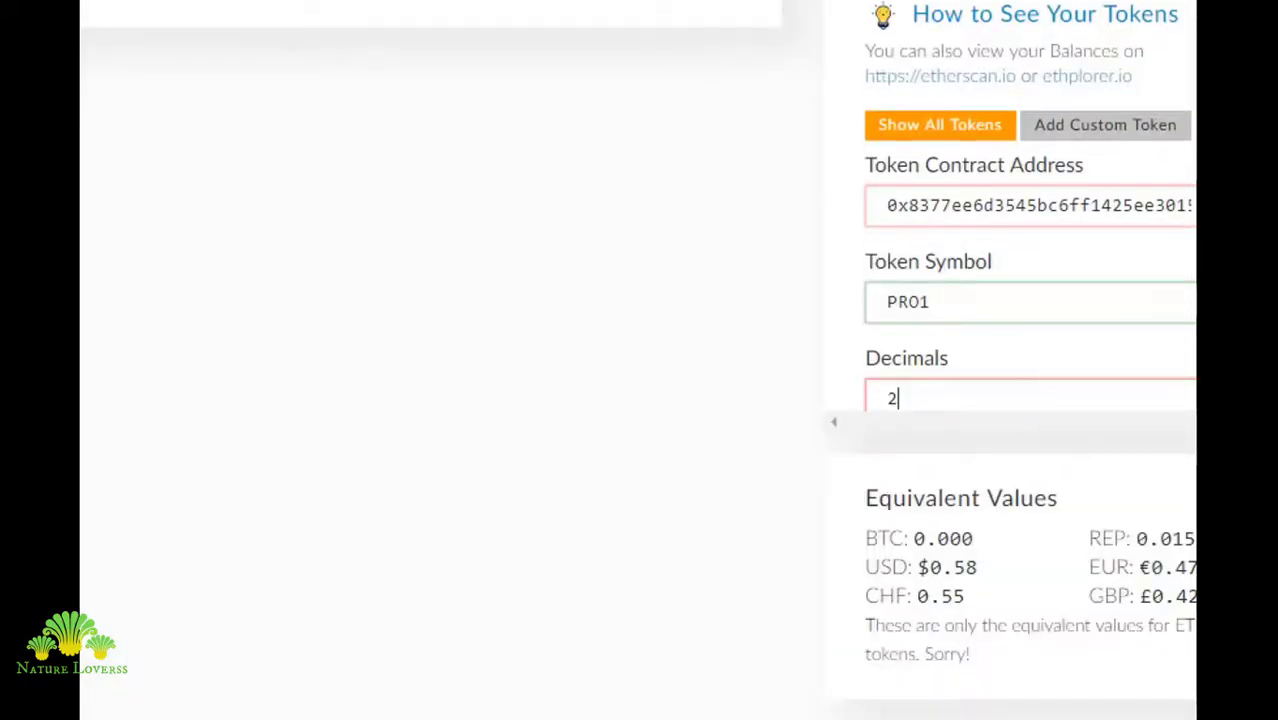
scroll(1035, 373, "down", 3)
right_click(941, 303)
left_click(893, 303)
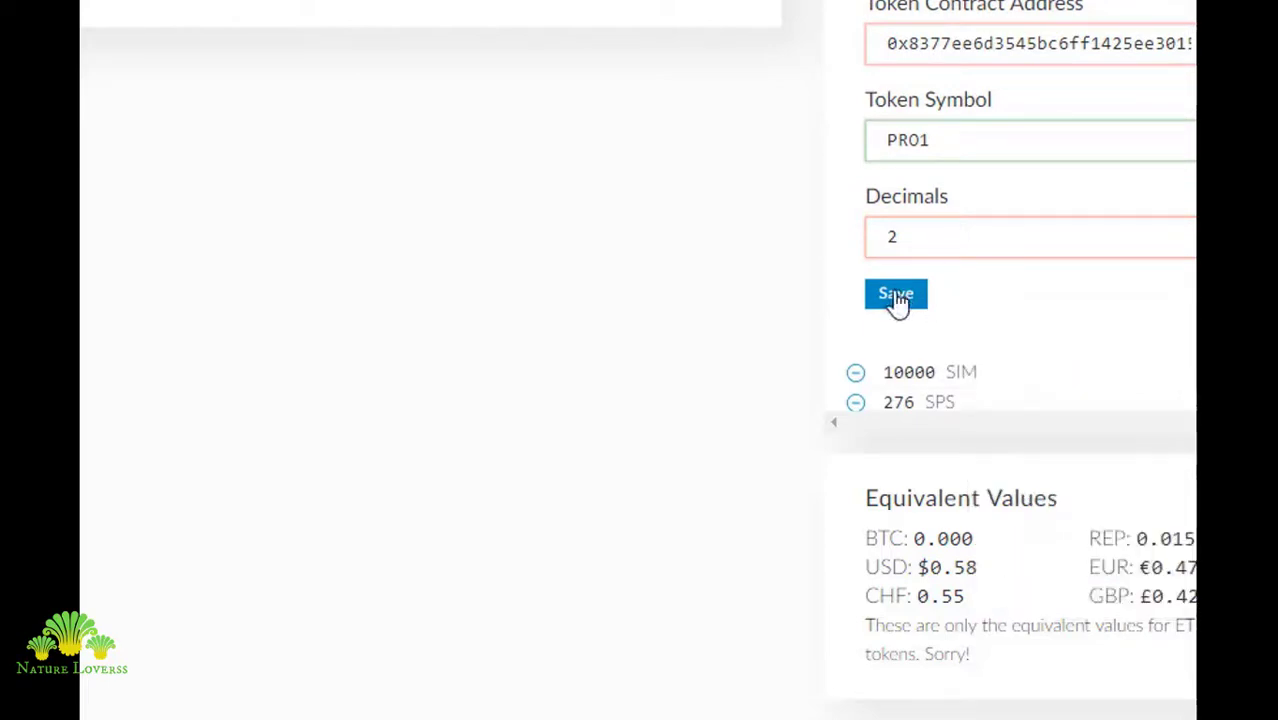